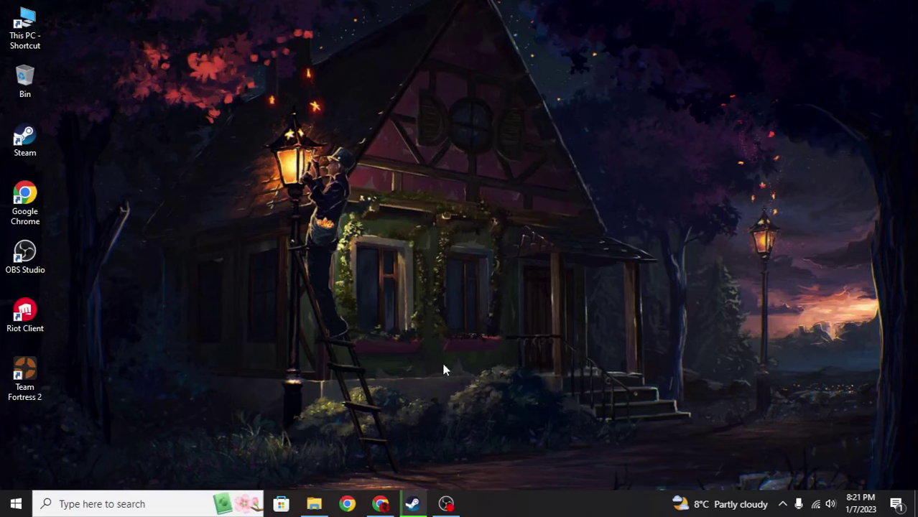
# - Check the Steam profile's current Achievement Showcase, then minimize Steam
pyautogui.click(412, 504)
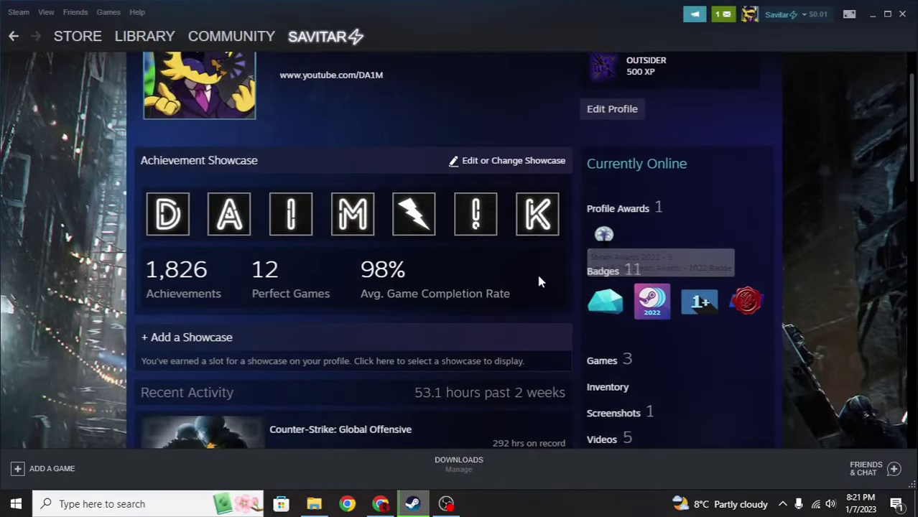
pyautogui.scroll(2, 553, 266)
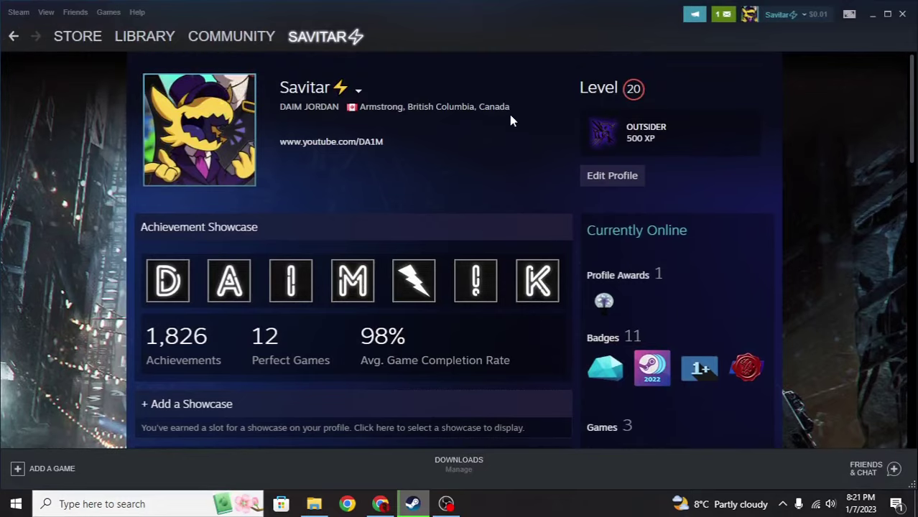
pyautogui.click(872, 15)
# - Refresh the desktop and switch to the DeviantArt free animated Steam Artwork Showcase tab in Chrome
pyautogui.rightClick(243, 70)
pyautogui.click(273, 130)
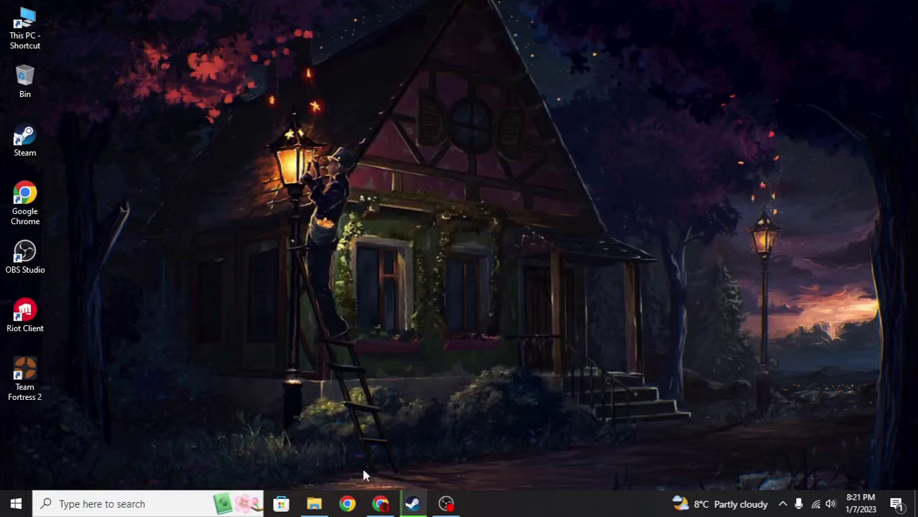
pyautogui.click(381, 504)
pyautogui.click(222, 10)
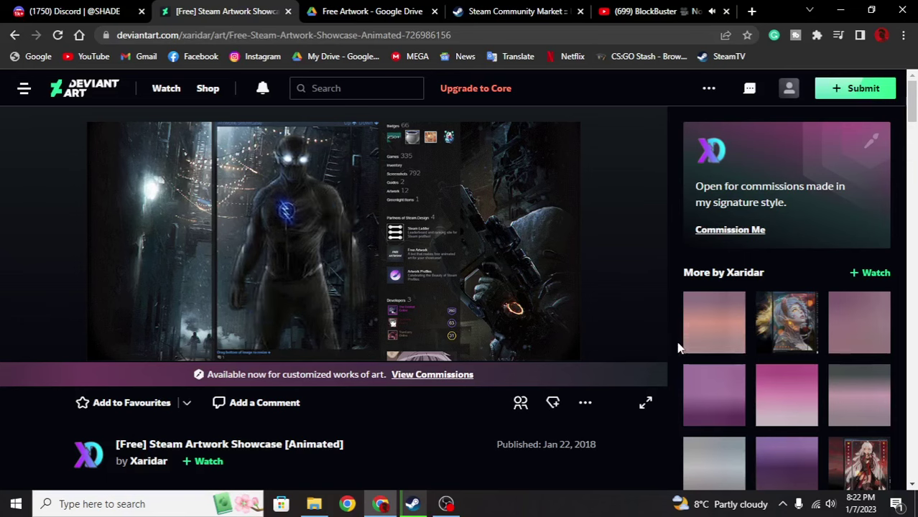
# - Scroll through the DeviantArt description and follow its 'Bg link' to the Alley background listing
pyautogui.moveTo(280, 217)
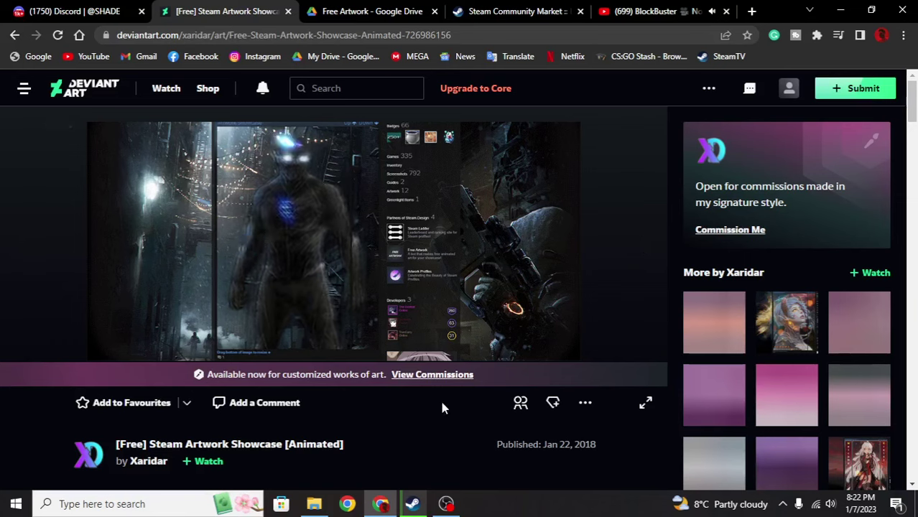
pyautogui.moveTo(357, 316)
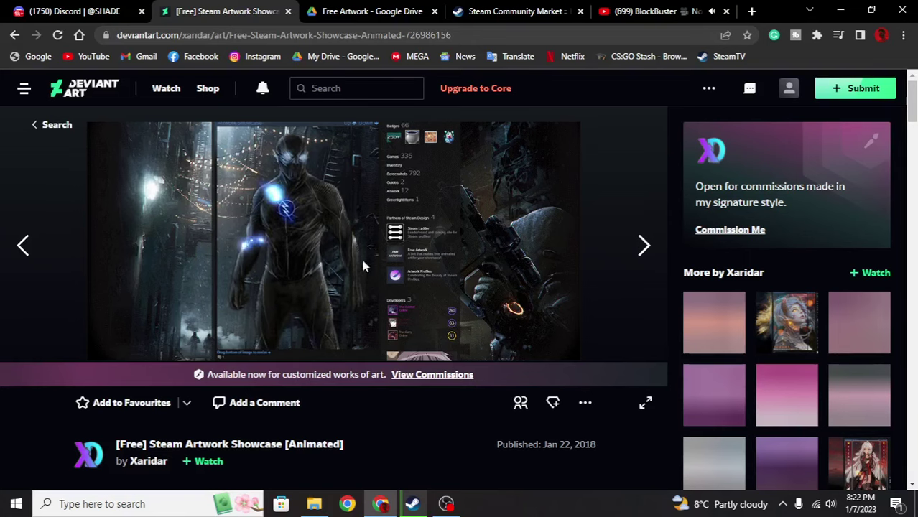
pyautogui.scroll(-2, 389, 345)
pyautogui.scroll(2, 403, 338)
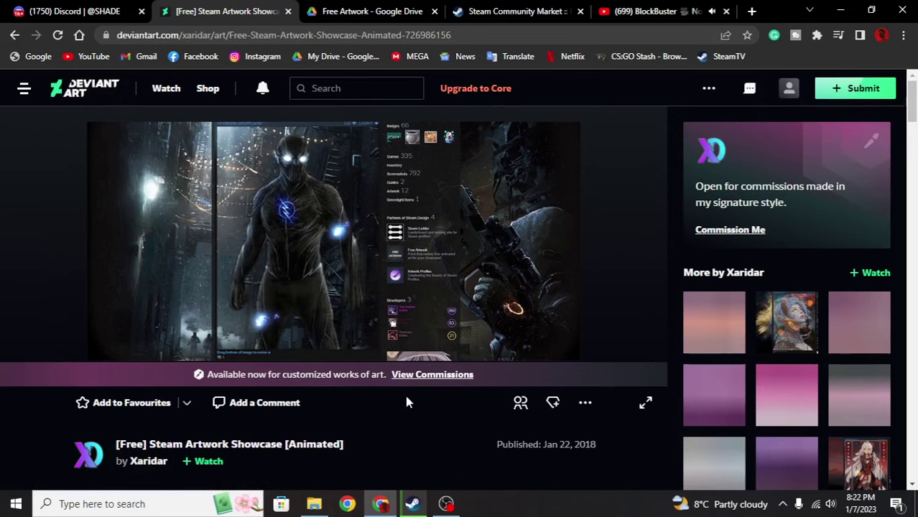
pyautogui.scroll(-2, 405, 395)
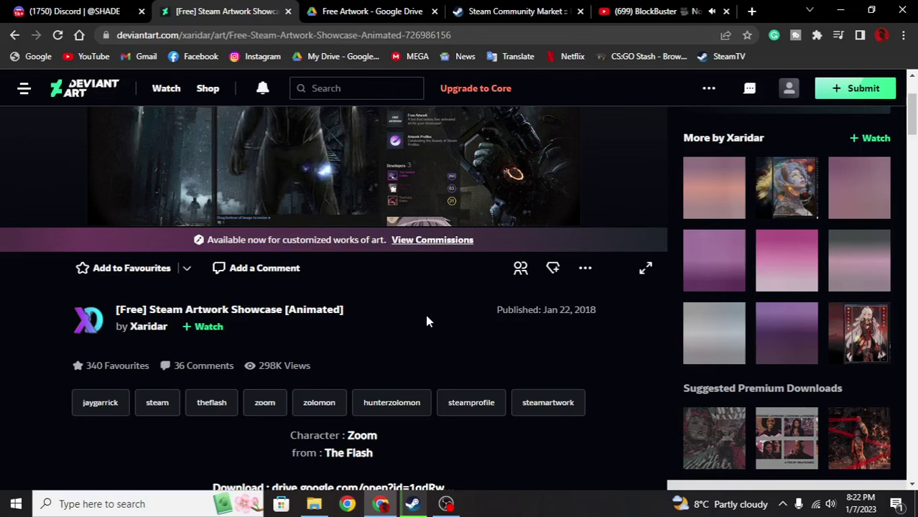
pyautogui.scroll(2, 431, 304)
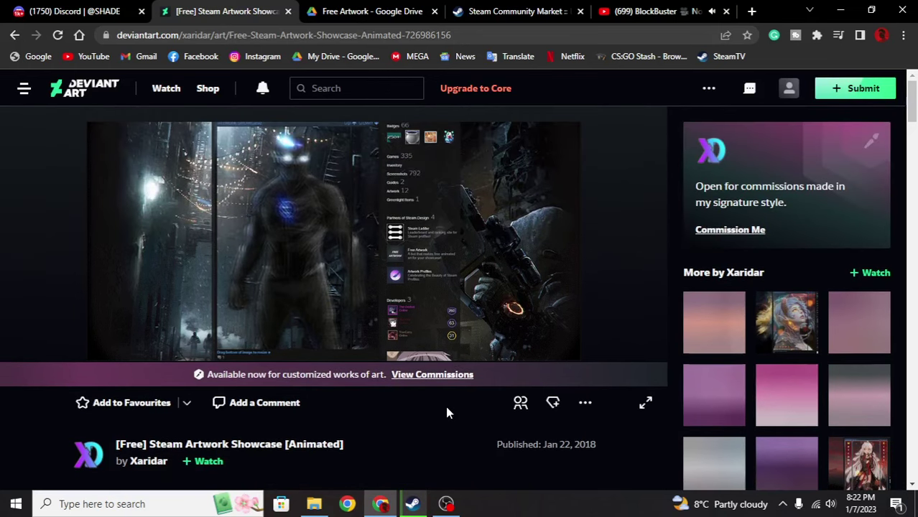
pyautogui.scroll(-5, 452, 403)
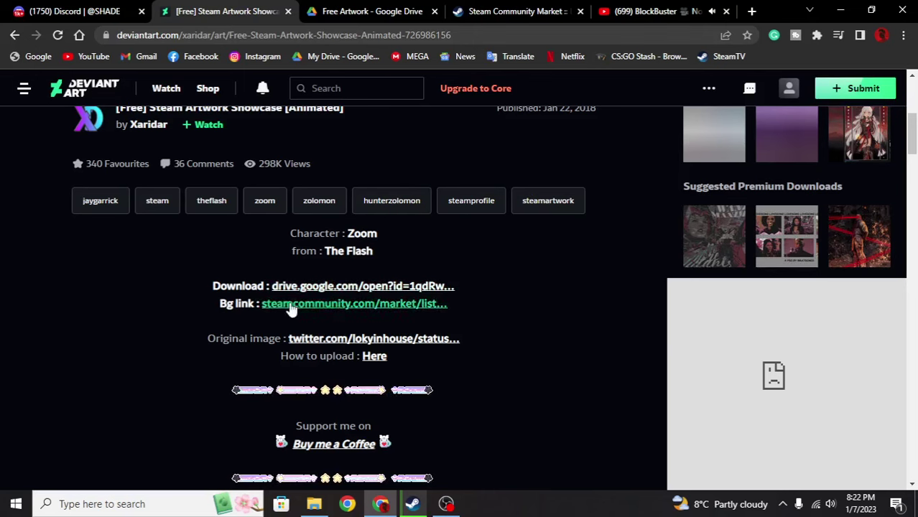
pyautogui.click(536, 12)
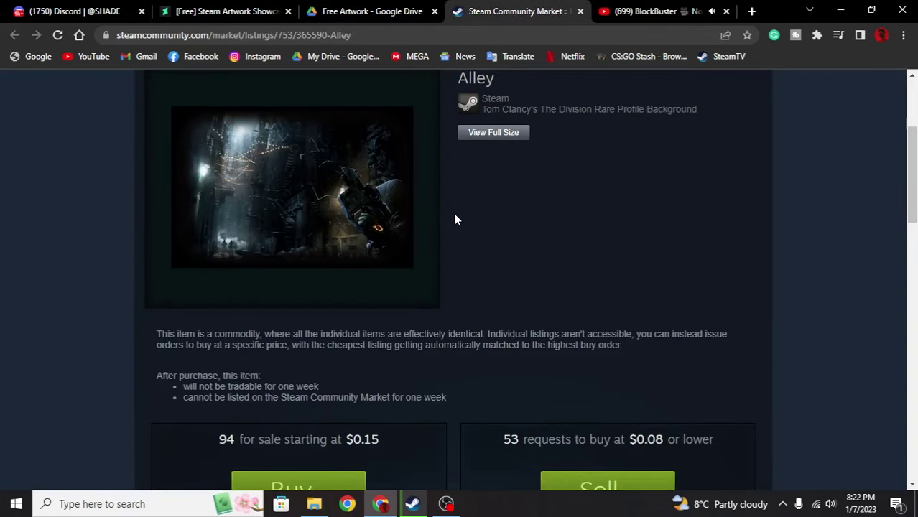
# - Check the Alley listing's 94 for sale from $0.15, then view the Free Artwork Drive folder
pyautogui.scroll(2, 455, 219)
pyautogui.scroll(-4, 308, 321)
pyautogui.moveTo(218, 305); pyautogui.dragTo(314, 305)
pyautogui.click(395, 313)
pyautogui.moveTo(388, 309); pyautogui.dragTo(310, 305)
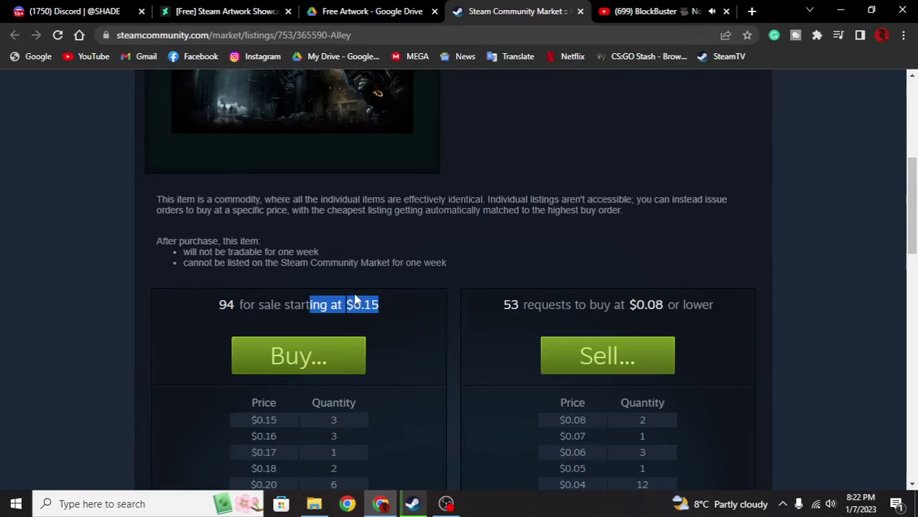
pyautogui.click(411, 149)
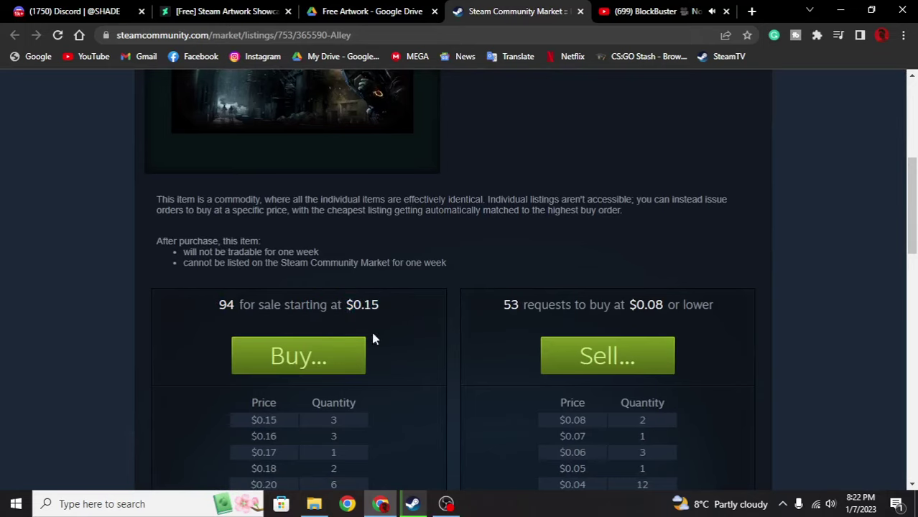
pyautogui.click(374, 11)
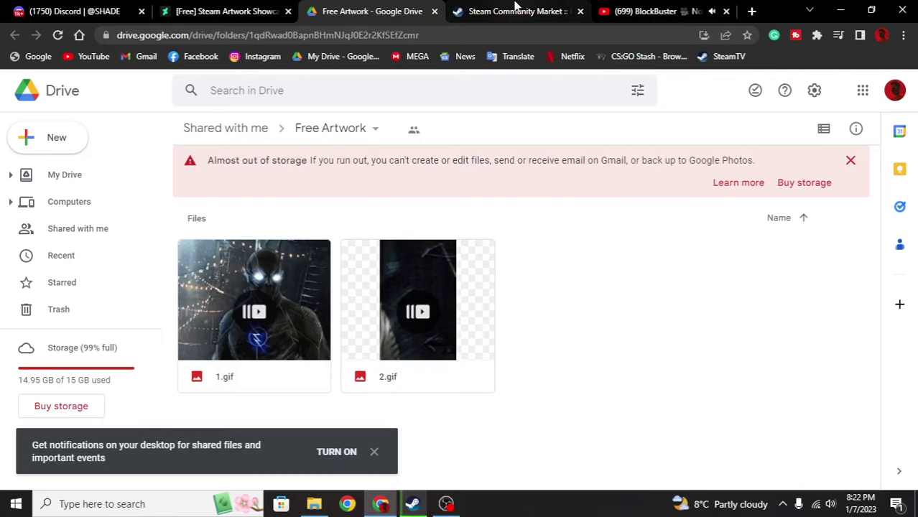
pyautogui.click(751, 12)
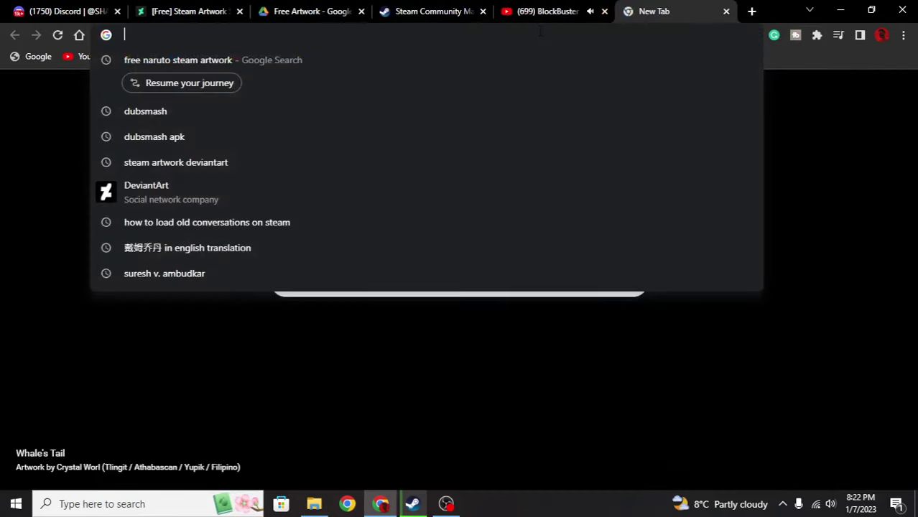
# - Load steamcommunity.com in Chrome and open your own profile page
pyautogui.write('steam')
pyautogui.press('Return')
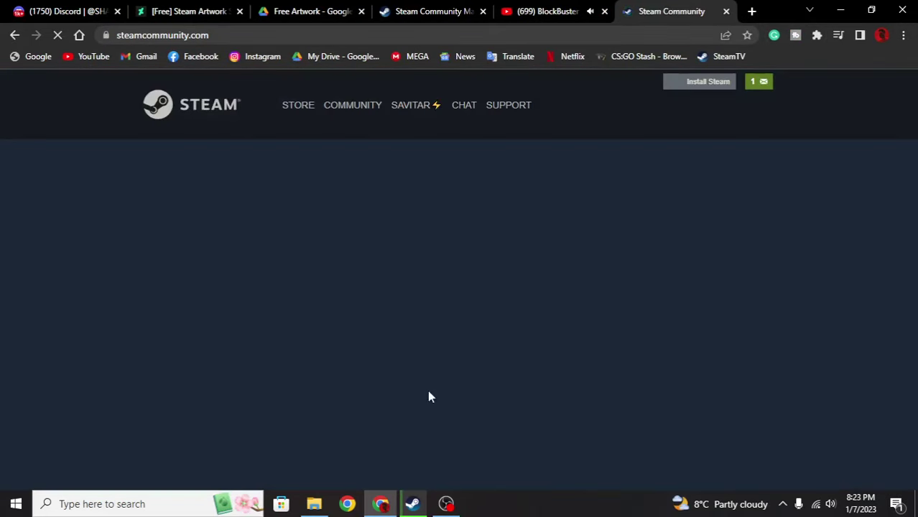
pyautogui.click(413, 504)
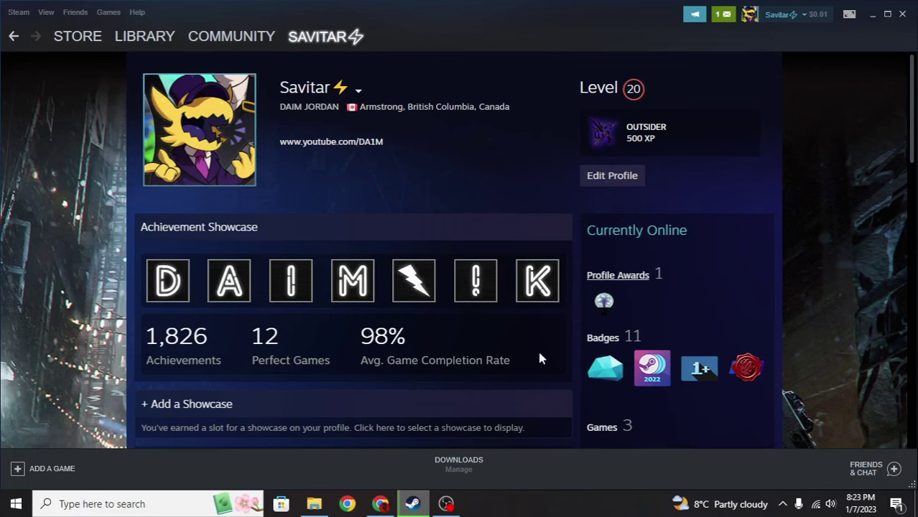
pyautogui.hotkey('alt', 'Tab')
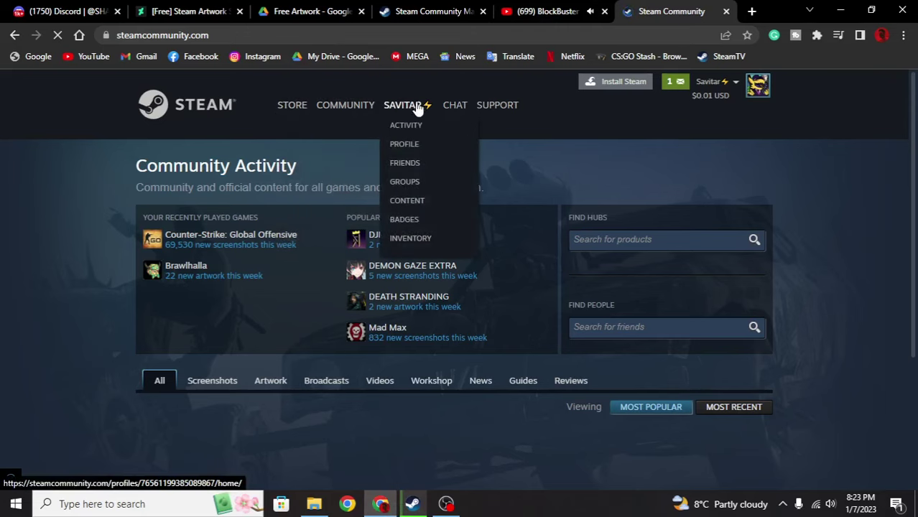
pyautogui.click(410, 144)
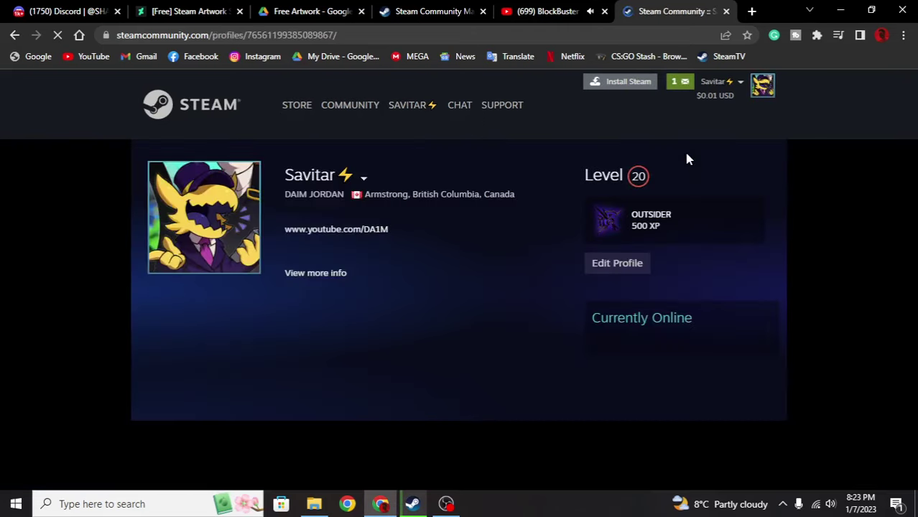
# - Go to the profile's Artwork page and start a new artwork upload
pyautogui.scroll(-5, 683, 173)
pyautogui.scroll(2, 639, 275)
pyautogui.scroll(-2, 607, 271)
pyautogui.click(606, 296)
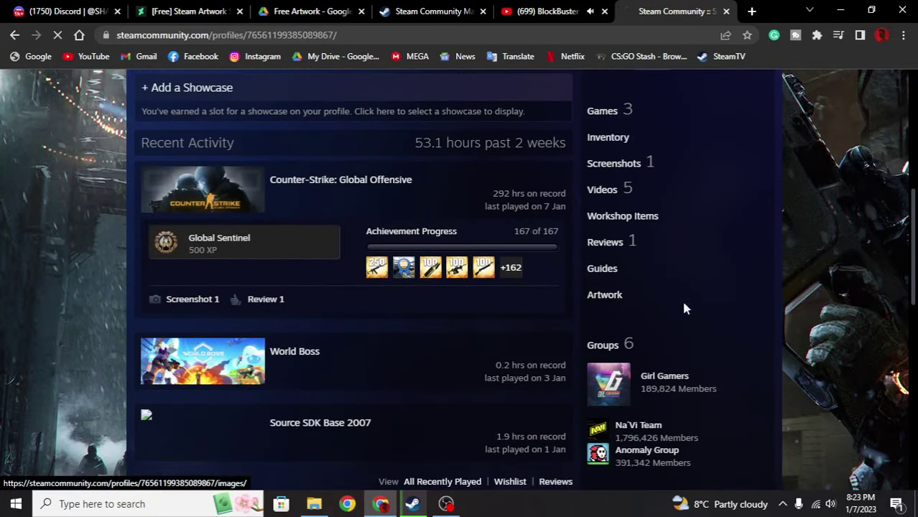
pyautogui.scroll(-2, 466, 276)
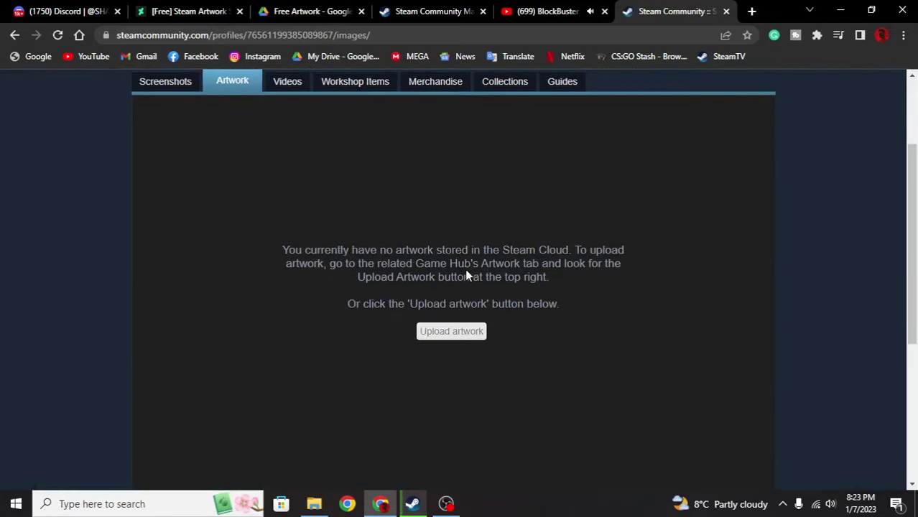
pyautogui.click(479, 337)
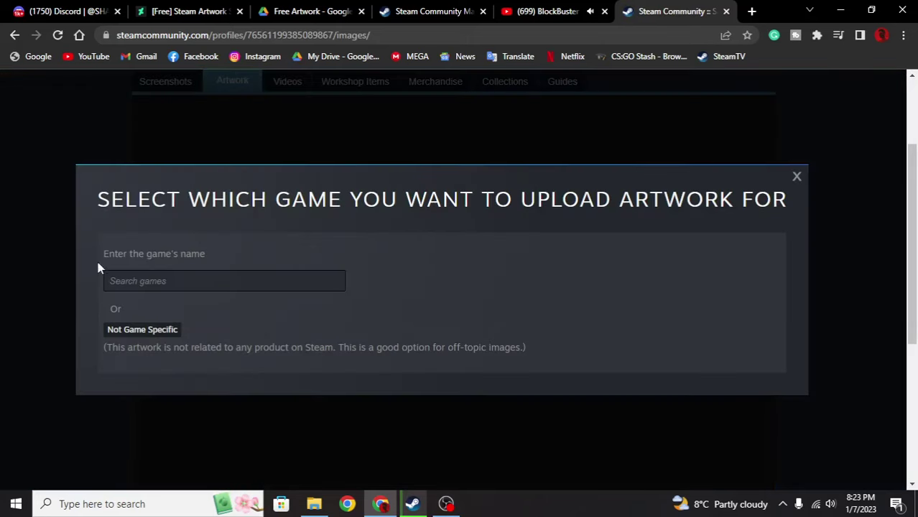
# - Choose an upload not tied to any game and give the artwork the title 'Zoom'
pyautogui.click(150, 331)
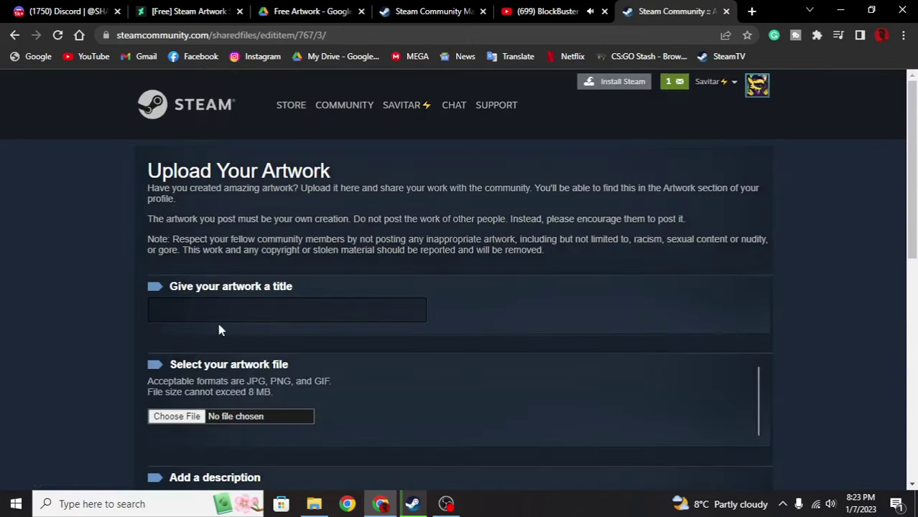
pyautogui.scroll(-2, 219, 322)
pyautogui.click(153, 175)
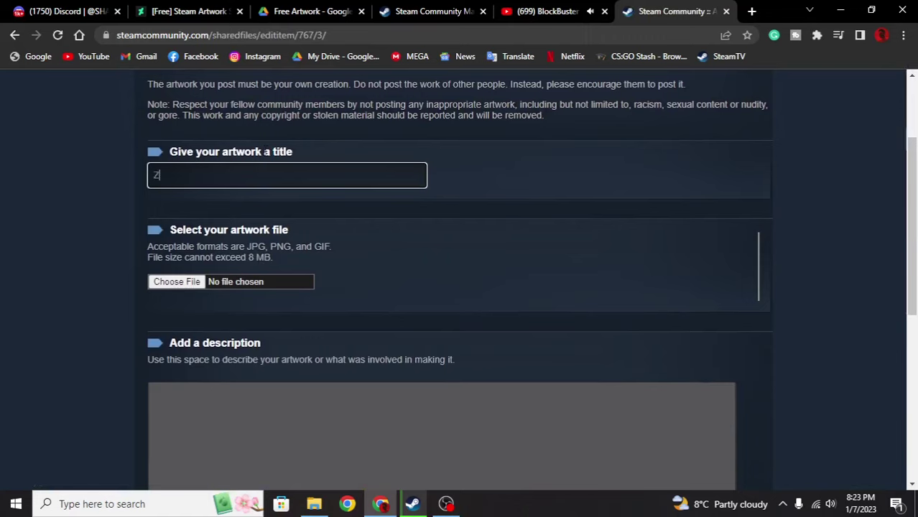
# - Attach 1-min.gif from Downloads as the artwork file
pyautogui.click(201, 286)
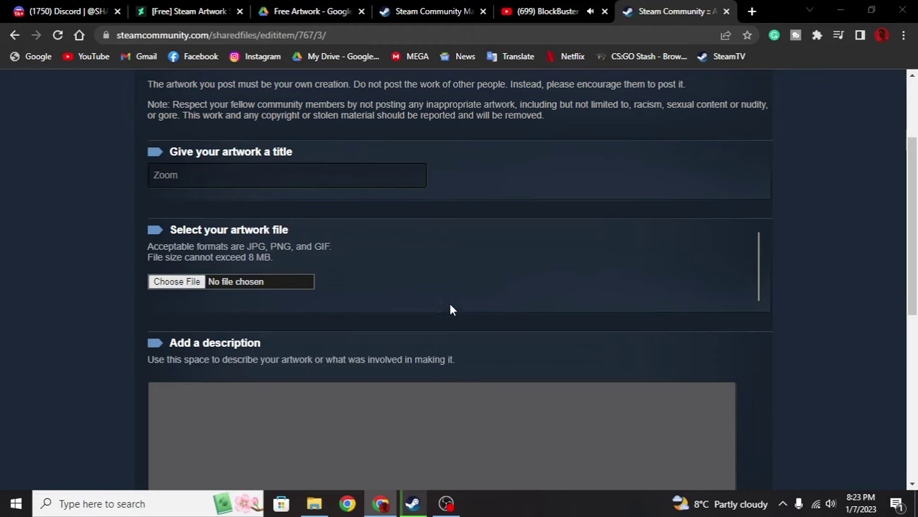
pyautogui.click(155, 118)
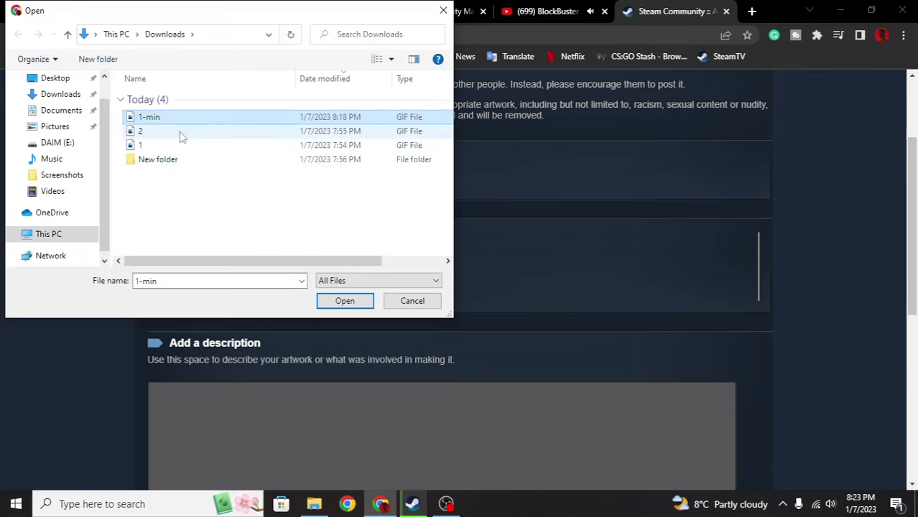
pyautogui.click(145, 132)
pyautogui.click(158, 118)
pyautogui.click(144, 132)
pyautogui.click(160, 120)
pyautogui.click(146, 132)
pyautogui.click(164, 121)
pyautogui.click(345, 301)
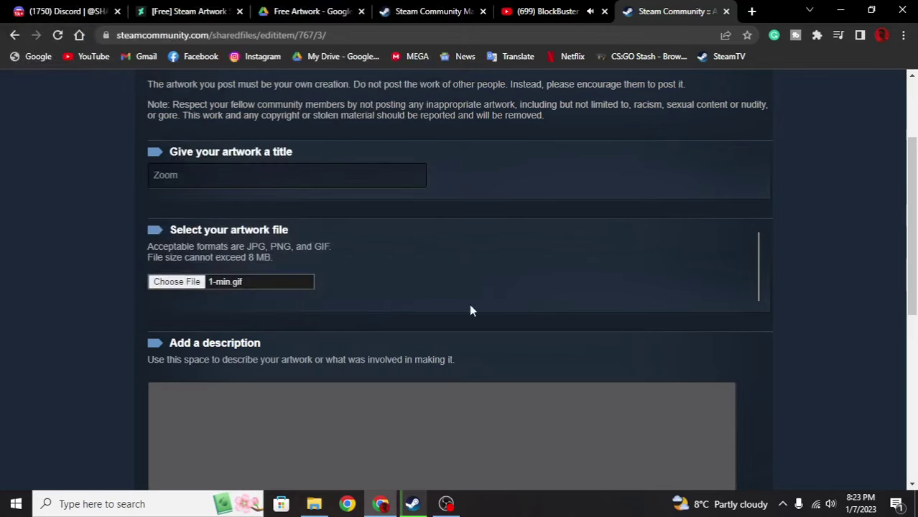
pyautogui.scroll(-2, 442, 291)
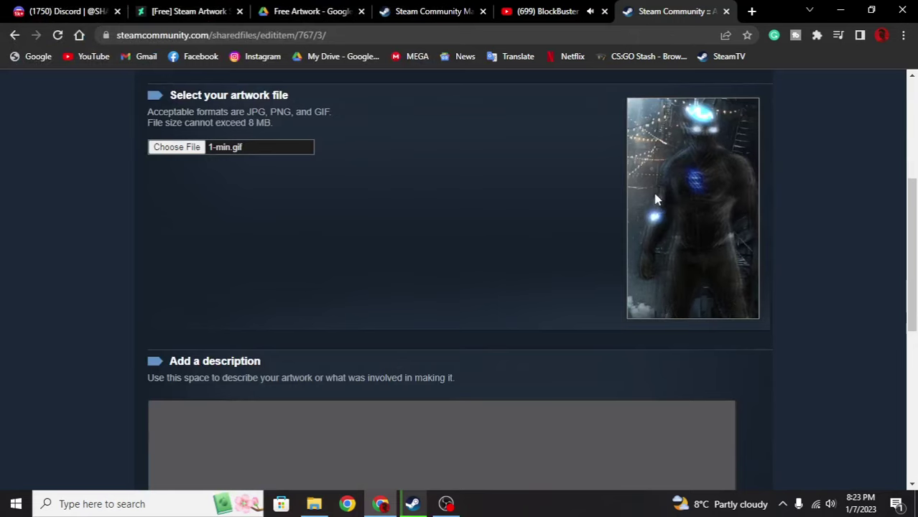
# - Inspect the artwork preview, open the DevTools Console, and bring up the Discord image-size code line
pyautogui.rightClick(439, 155)
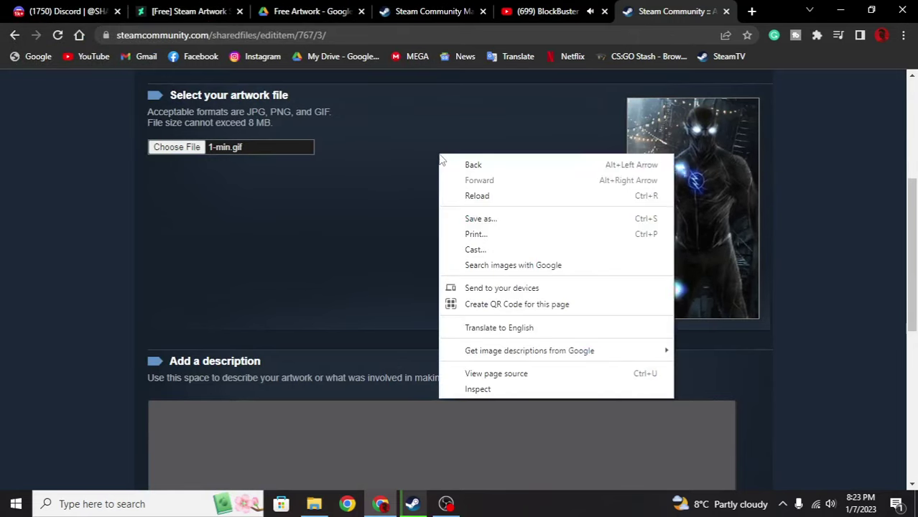
pyautogui.rightClick(724, 252)
pyautogui.click(764, 372)
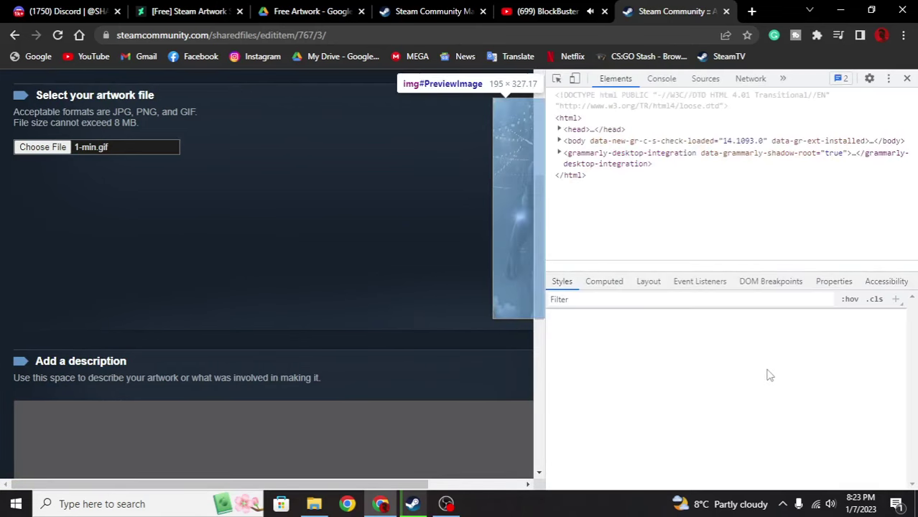
pyautogui.click(661, 79)
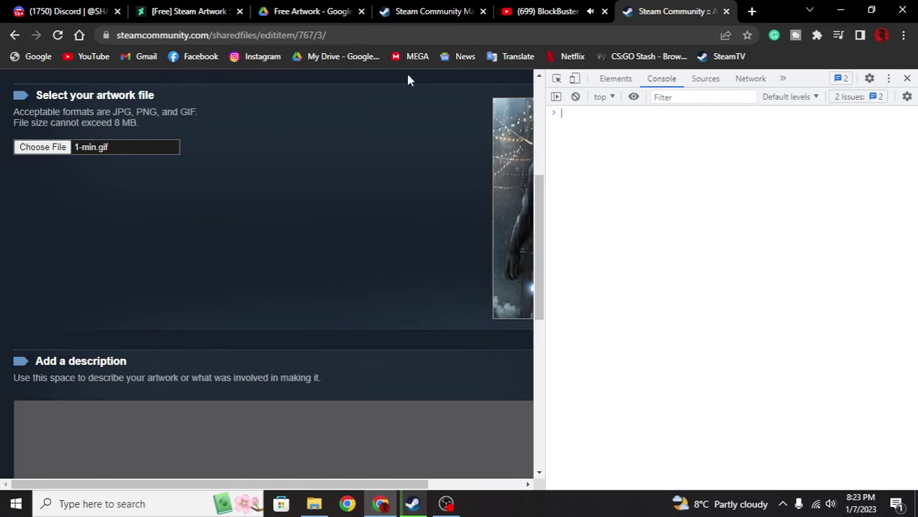
pyautogui.click(68, 11)
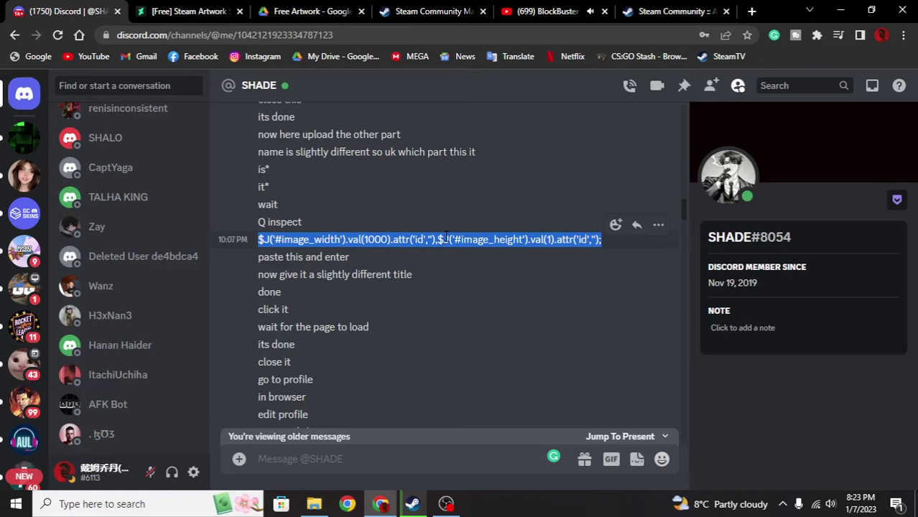
pyautogui.rightClick(373, 238)
# - Paste the Discord jQuery line into the Steam page console and run it to set width 1000, height 1
pyautogui.click(405, 240)
pyautogui.click(662, 20)
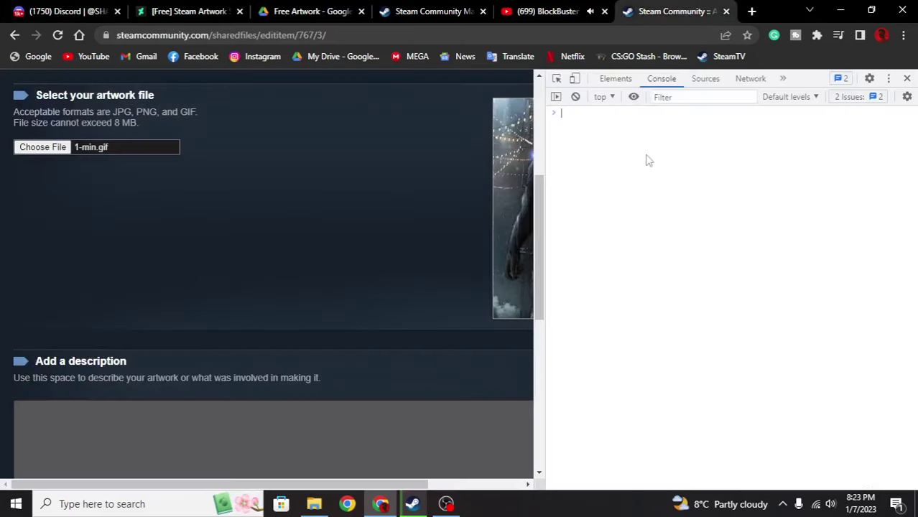
pyautogui.rightClick(343, 174)
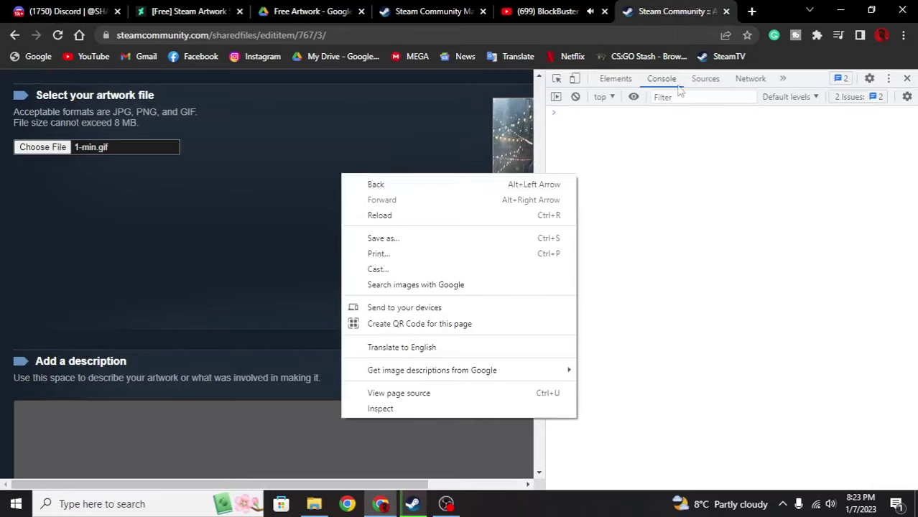
pyautogui.click(391, 409)
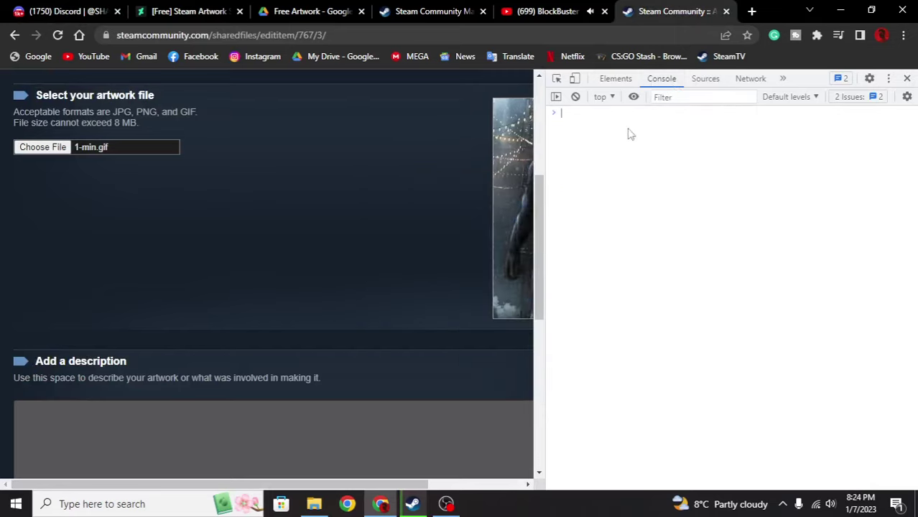
pyautogui.hotkey('ctrl', 'v')
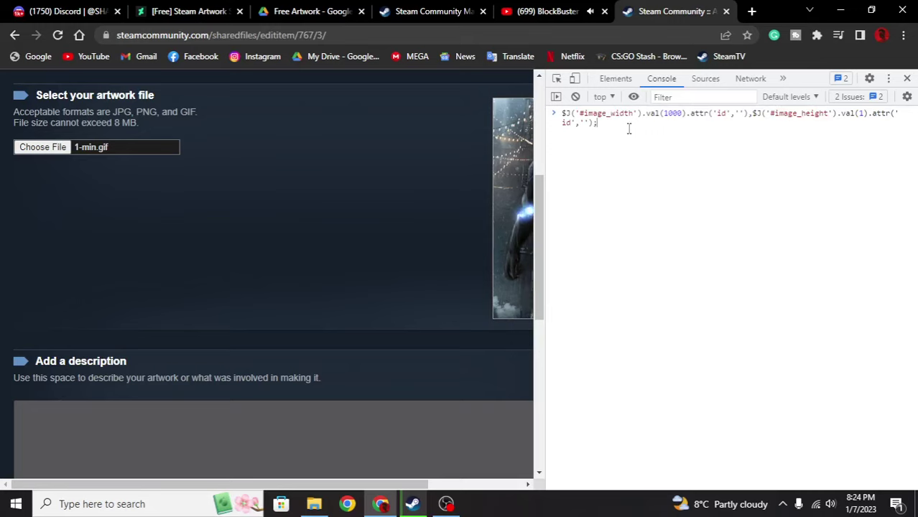
pyautogui.press('Return')
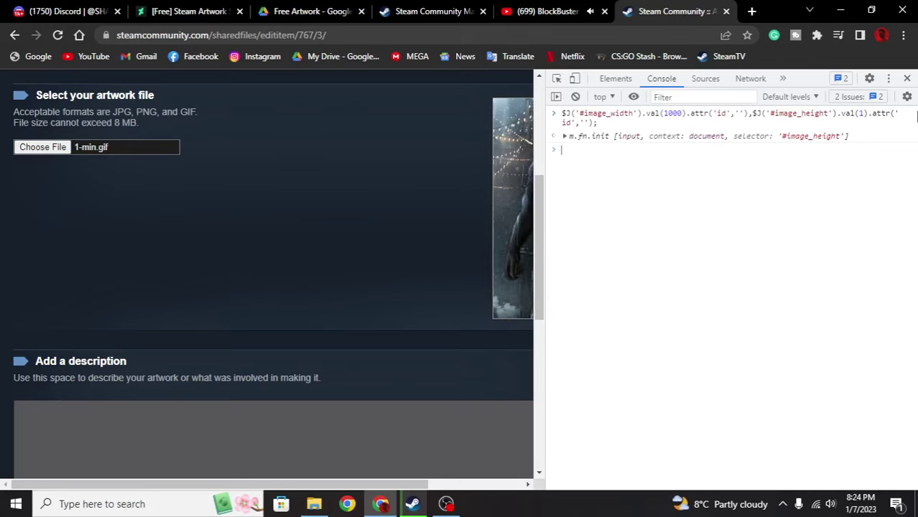
pyautogui.click(907, 78)
# - Save and continue the Zoom artwork upload from the bottom of the form
pyautogui.scroll(-5, 301, 216)
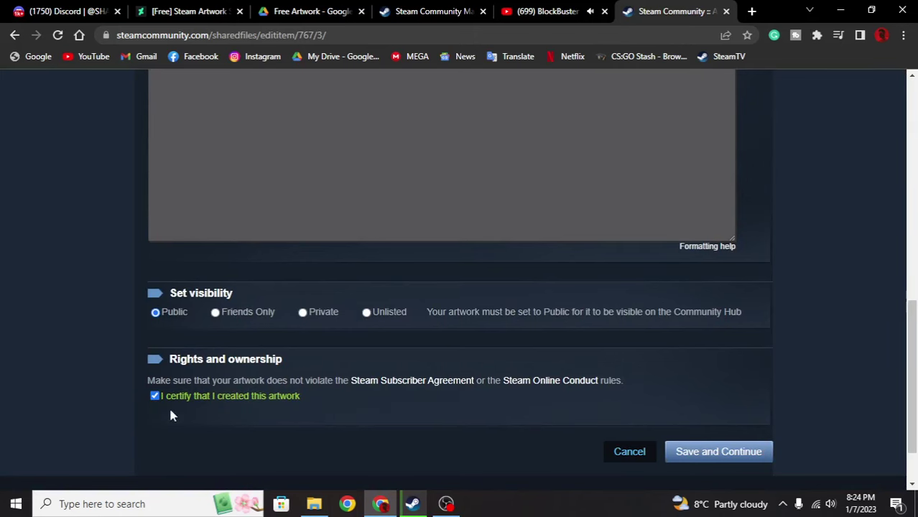
pyautogui.click(740, 461)
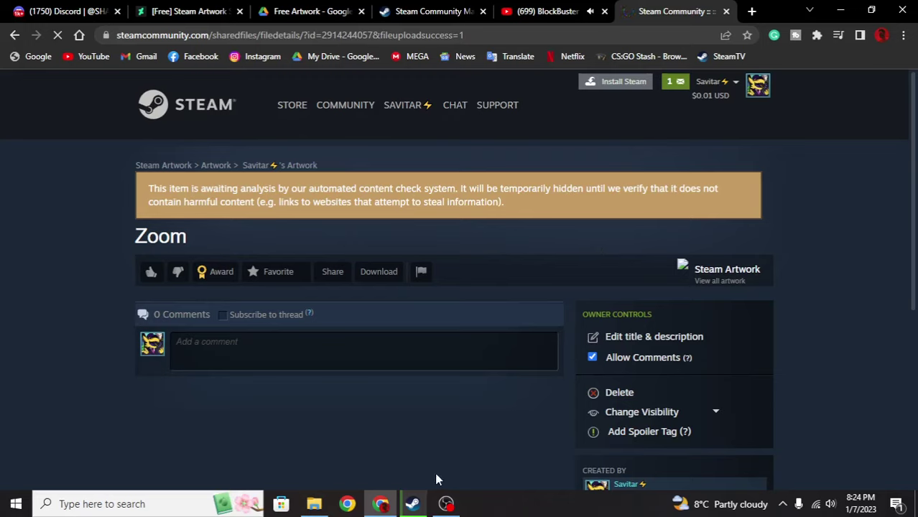
# - Bring up the Steam client and reload the profile page
pyautogui.click(413, 504)
pyautogui.scroll(-3, 537, 158)
pyautogui.scroll(3, 537, 158)
pyautogui.scroll(-5, 690, 204)
pyautogui.rightClick(731, 225)
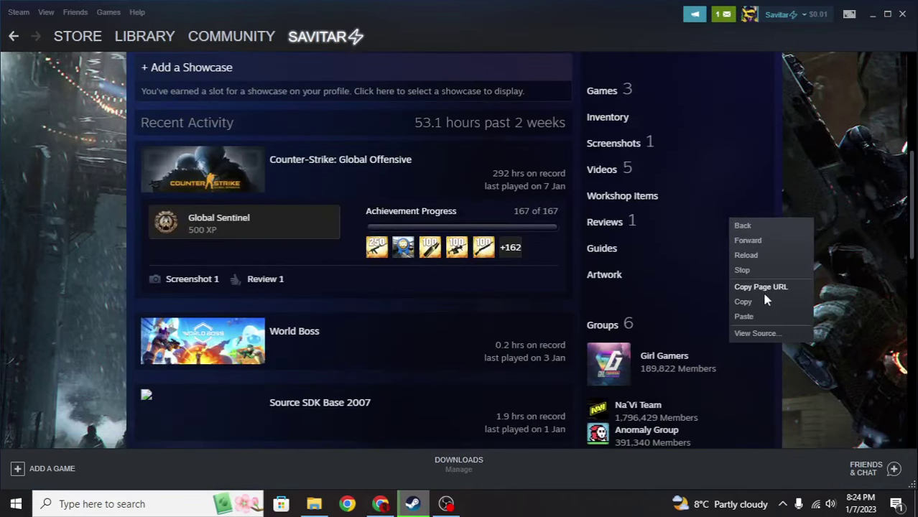
pyautogui.click(751, 255)
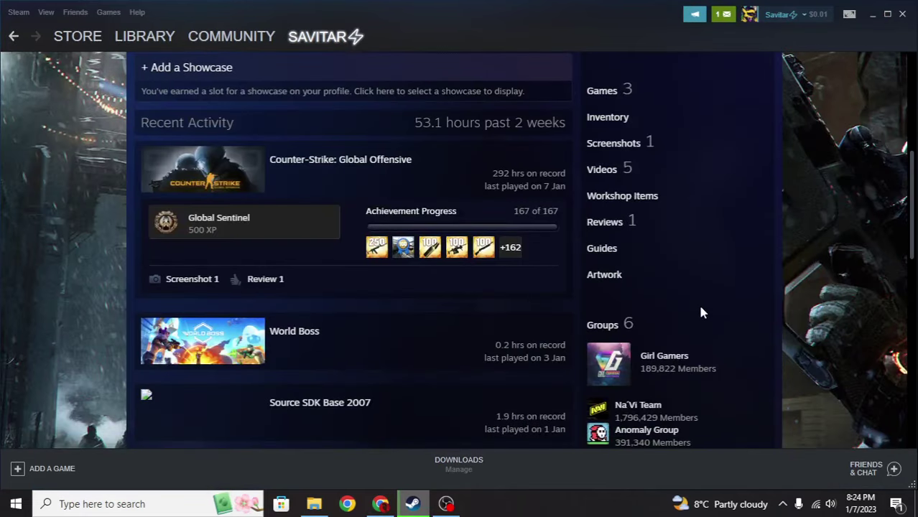
# - Confirm Zoom appears in the profile's Artwork section, then go back to the upload form in Chrome
pyautogui.scroll(-3, 697, 301)
pyautogui.scroll(2, 696, 298)
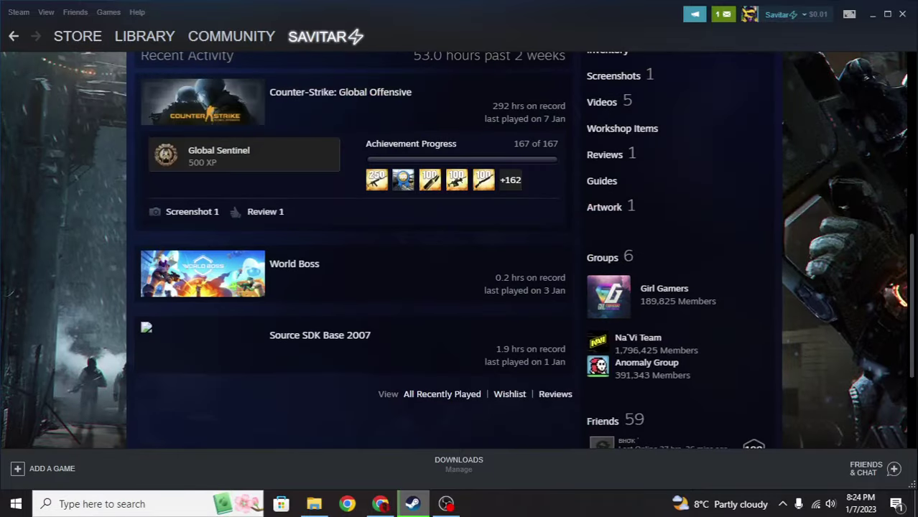
pyautogui.click(604, 207)
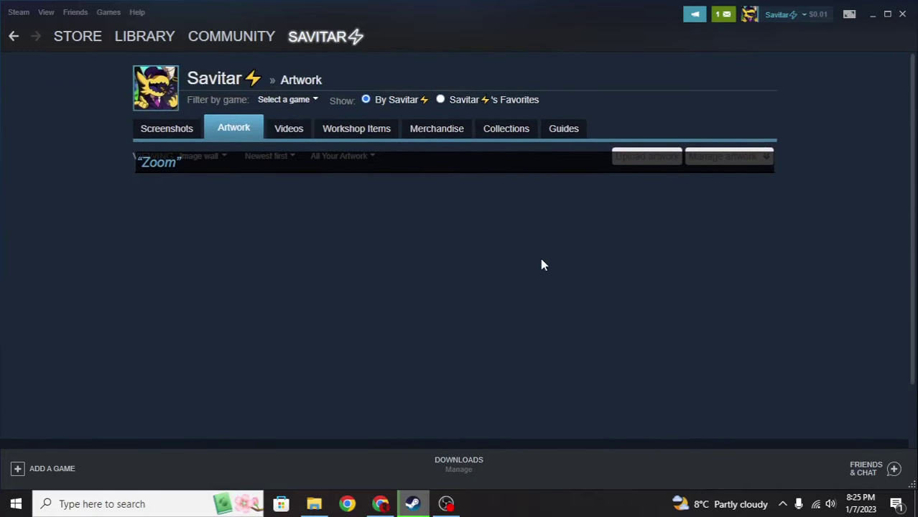
pyautogui.click(380, 504)
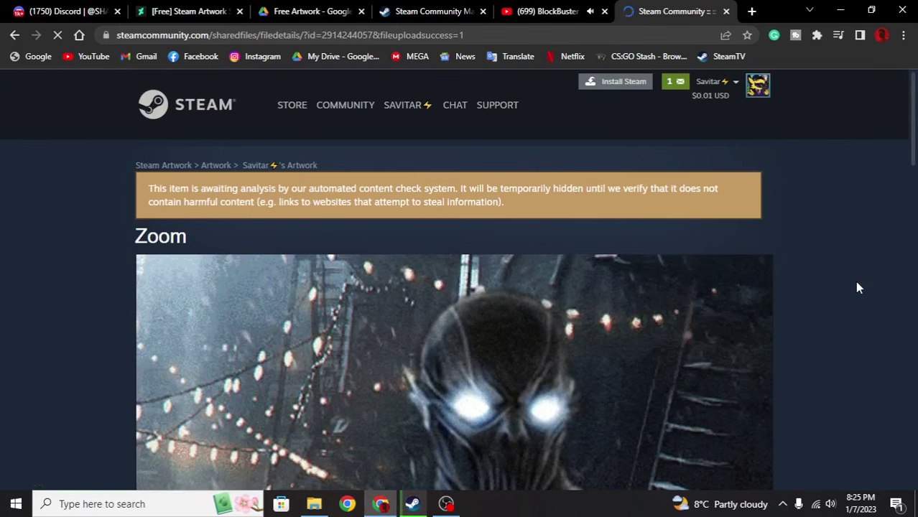
pyautogui.hotkey('alt', 'Left')
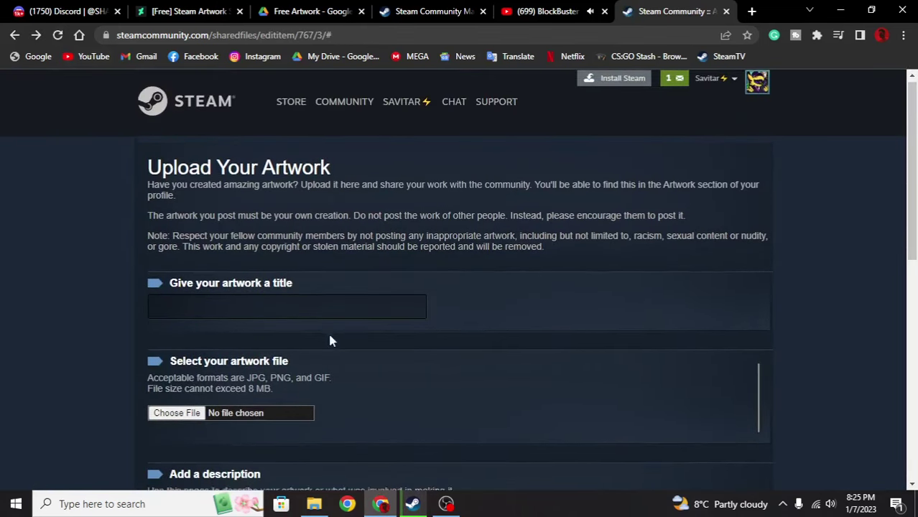
# - Title the new upload 'zoom' and attach 2.gif as the artwork file
pyautogui.write('zoom')
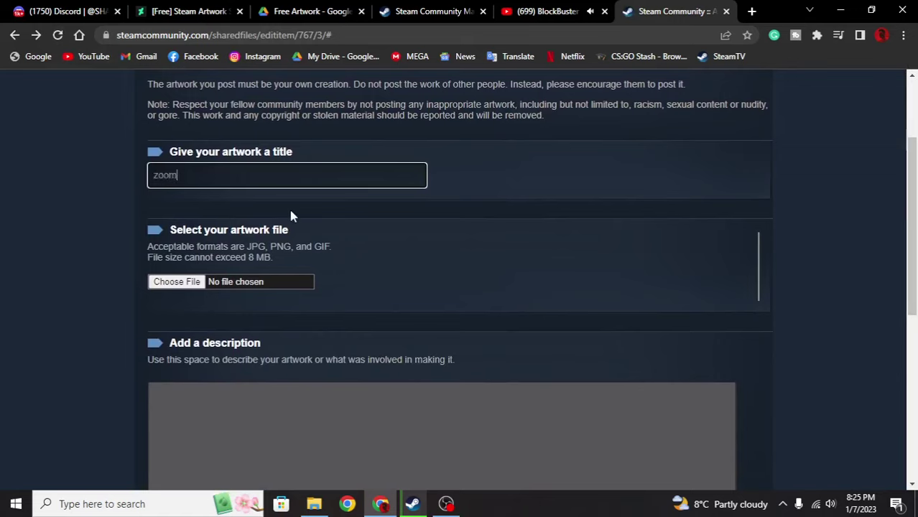
pyautogui.click(167, 284)
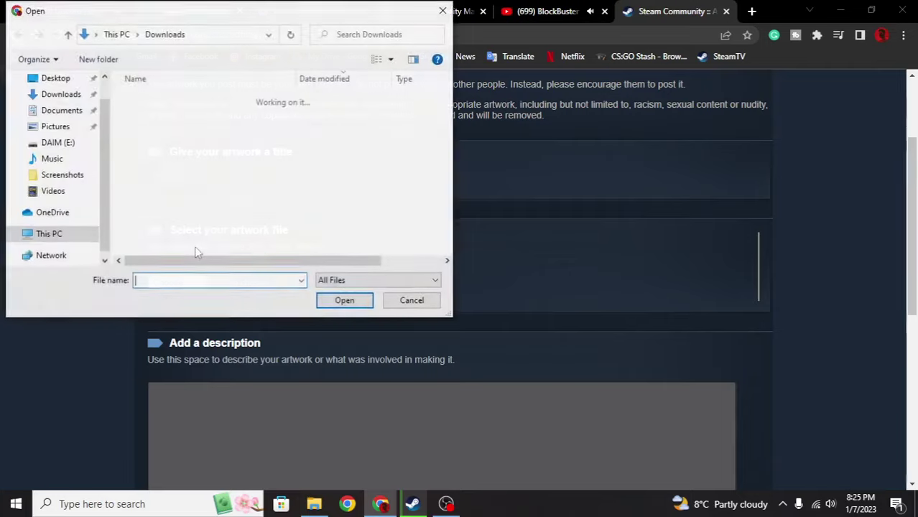
pyautogui.click(190, 130)
pyautogui.click(345, 300)
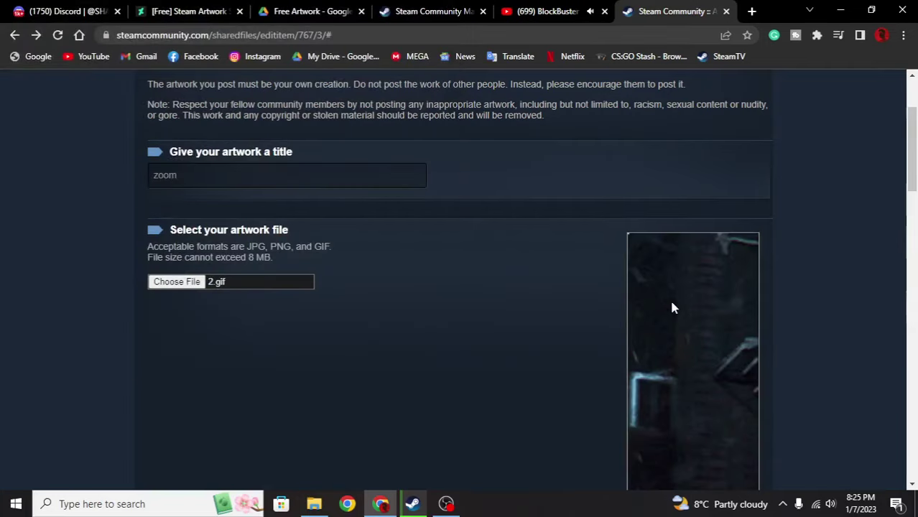
# - Inspect the GIF preview to open Chrome DevTools beside the upload form
pyautogui.scroll(-2, 673, 308)
pyautogui.scroll(-6, 672, 225)
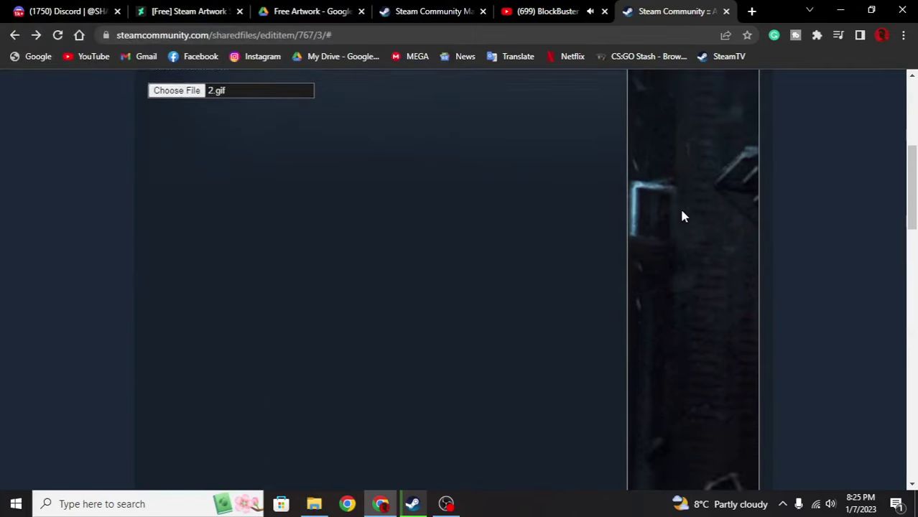
pyautogui.scroll(-4, 543, 245)
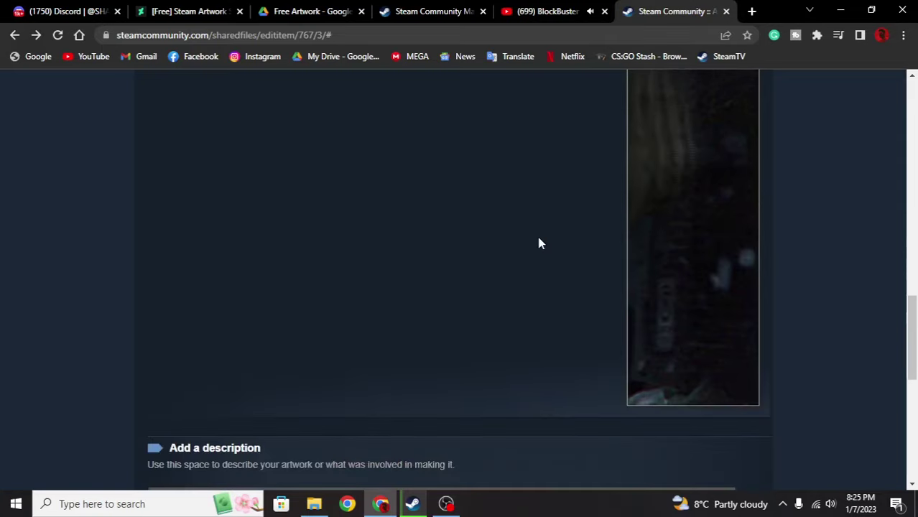
pyautogui.scroll(3, 533, 246)
pyautogui.scroll(2, 645, 285)
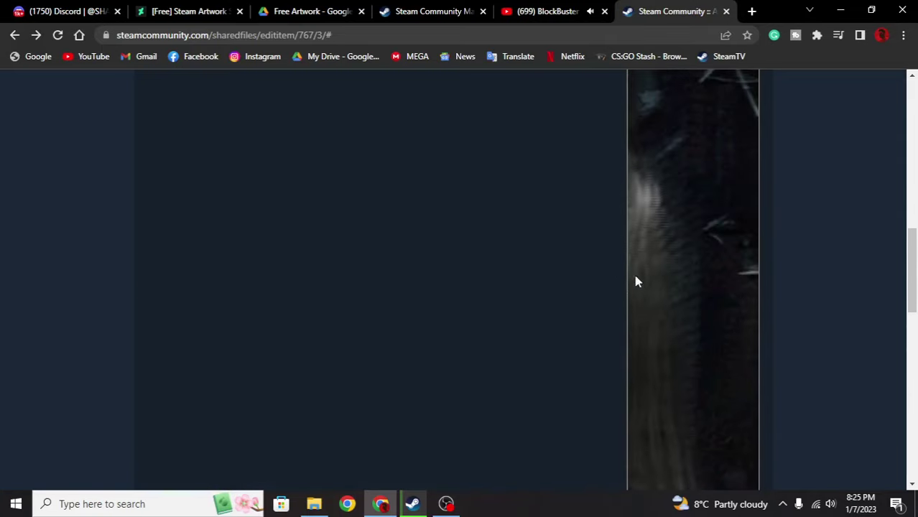
pyautogui.rightClick(667, 243)
pyautogui.press('Escape')
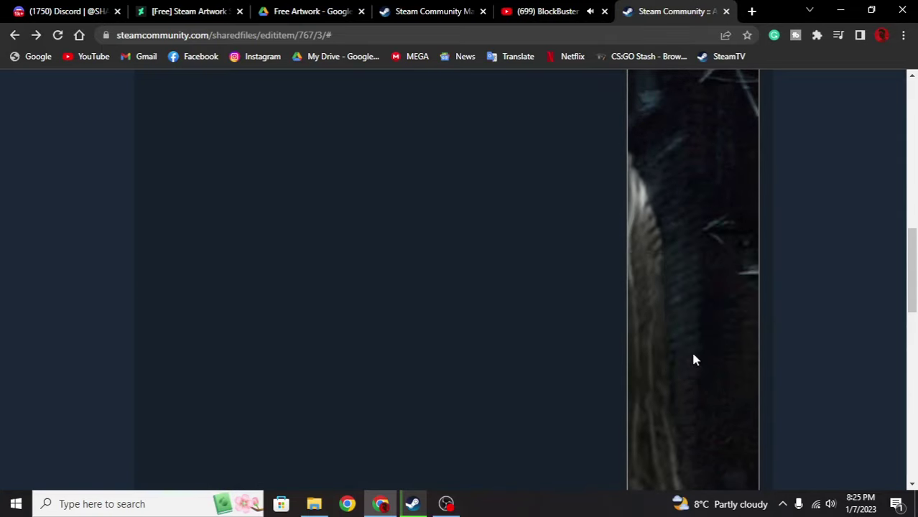
pyautogui.rightClick(673, 308)
pyautogui.click(708, 430)
pyautogui.click(665, 81)
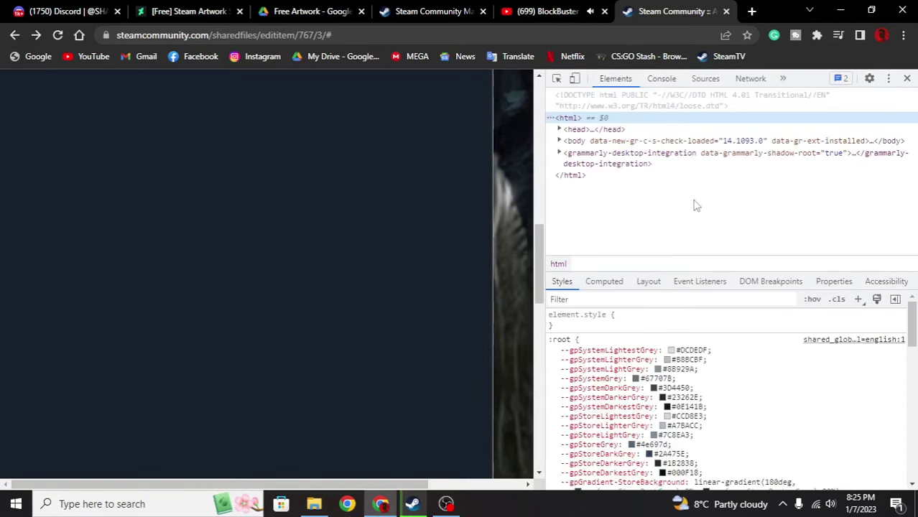
# - Open the DevTools console and copy the jQuery script line from the Discord conversation
pyautogui.click(585, 178)
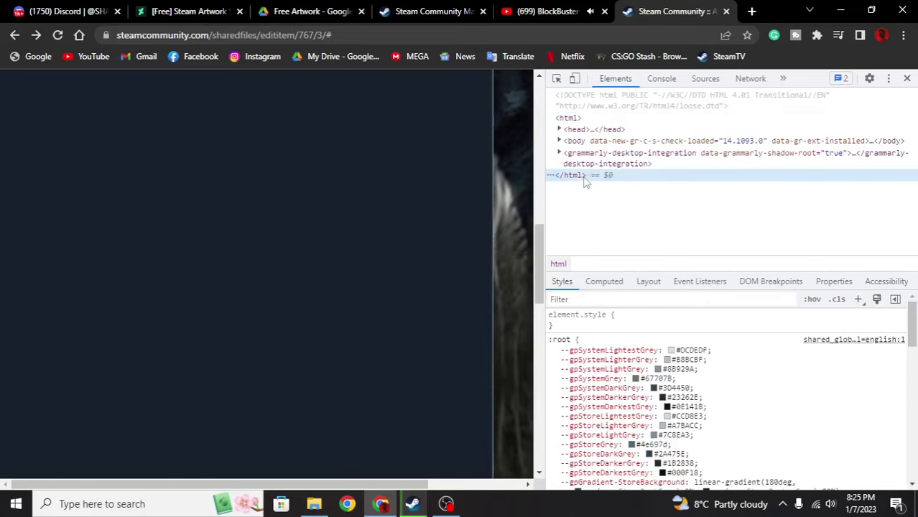
pyautogui.hotkey('ctrl', 'shift', 'j')
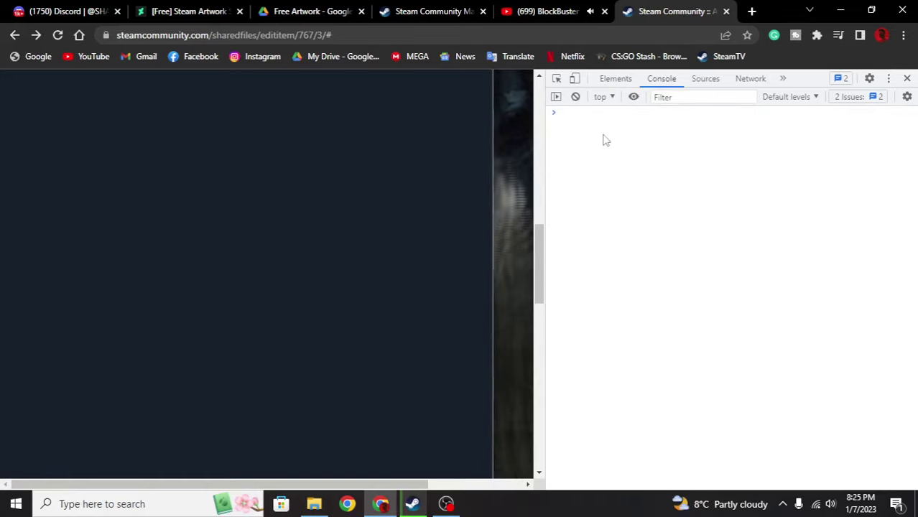
pyautogui.click(65, 10)
pyautogui.tripleClick(416, 239)
pyautogui.rightClick(413, 239)
pyautogui.click(437, 247)
# - Run the width-1000/height-1 script in the Steam page's console, then close the developer tools
pyautogui.click(672, 11)
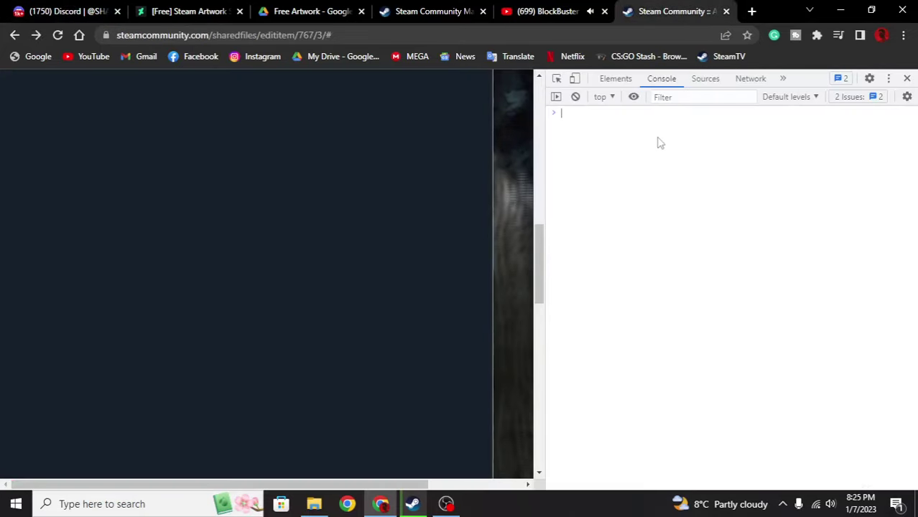
pyautogui.hotkey('ctrl', 'v')
pyautogui.hotkey('ctrl', 'v')
pyautogui.press('Return')
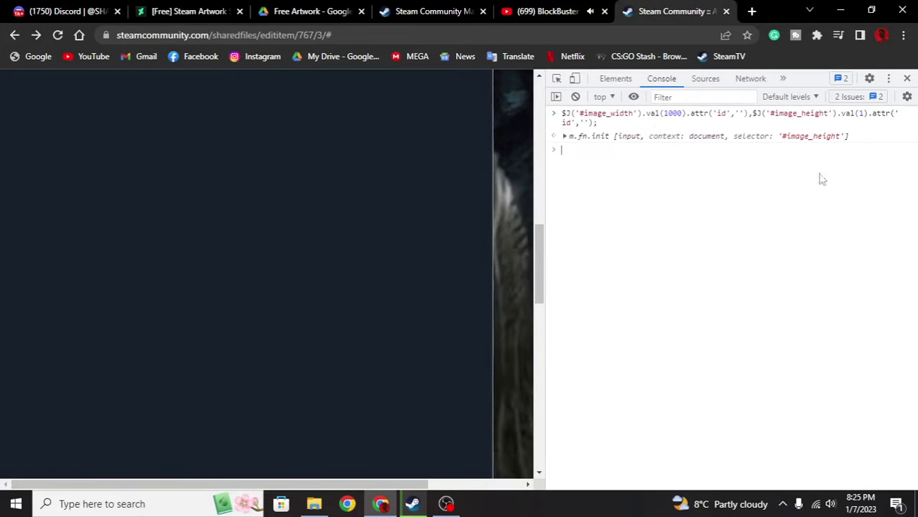
pyautogui.click(907, 78)
pyautogui.scroll(-3, 331, 263)
pyautogui.scroll(-6, 331, 262)
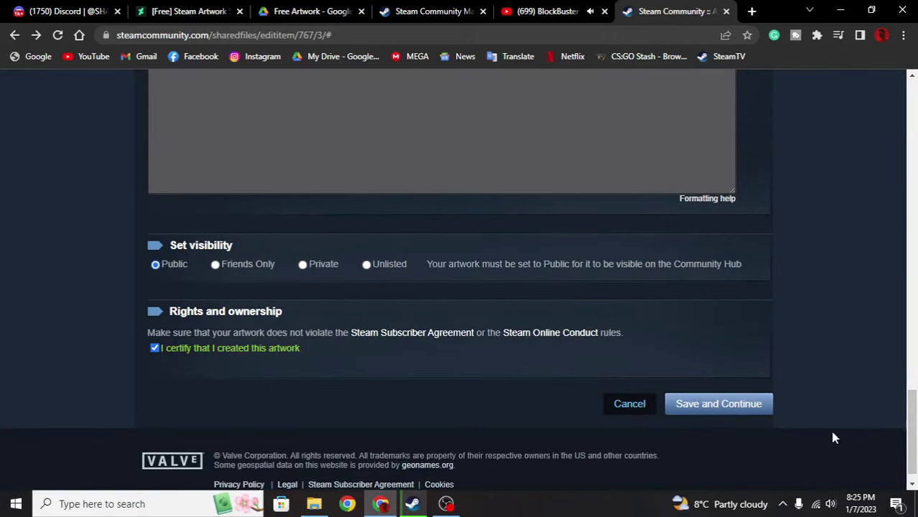
# - Save the 2.gif upload as the 'zoom' artwork, then return to the Steam client window
pyautogui.click(749, 411)
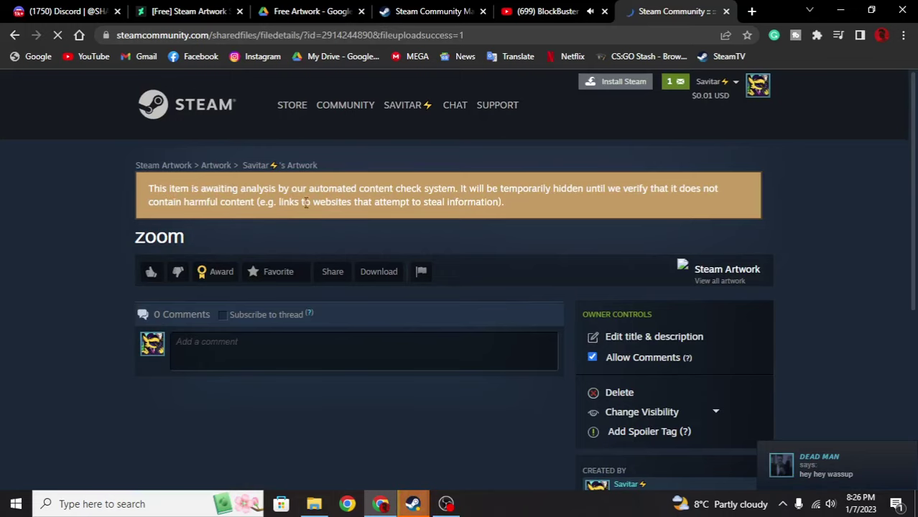
pyautogui.scroll(-5, 730, 250)
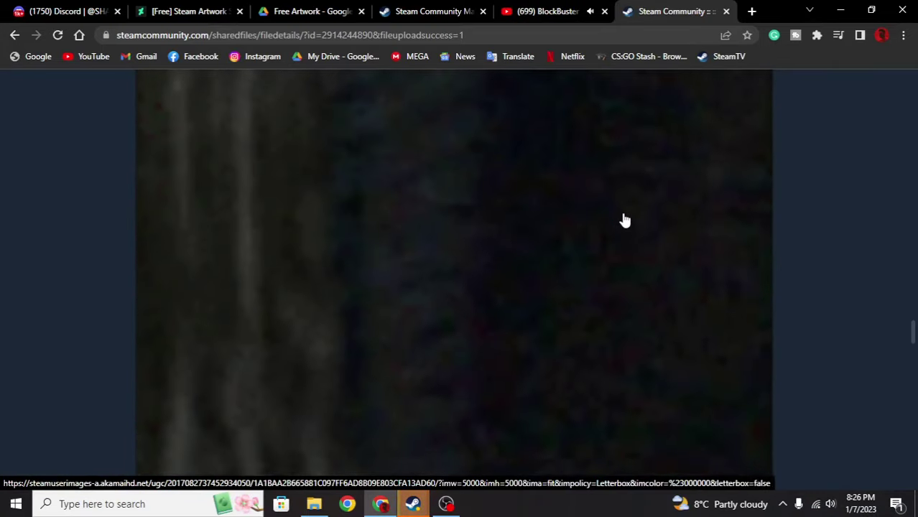
pyautogui.moveTo(413, 503)
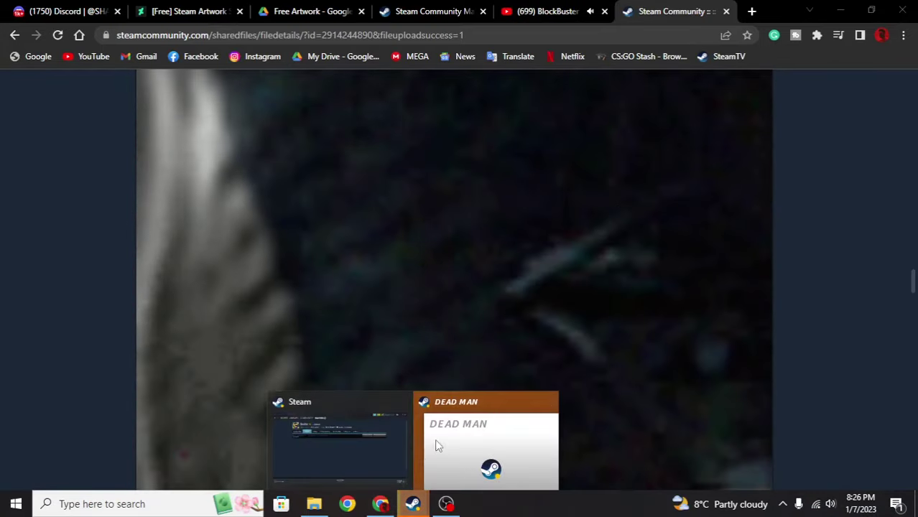
pyautogui.click(368, 447)
# - Open View my profile from the account menu and review the Achievement Showcase and empty slot
pyautogui.click(785, 14)
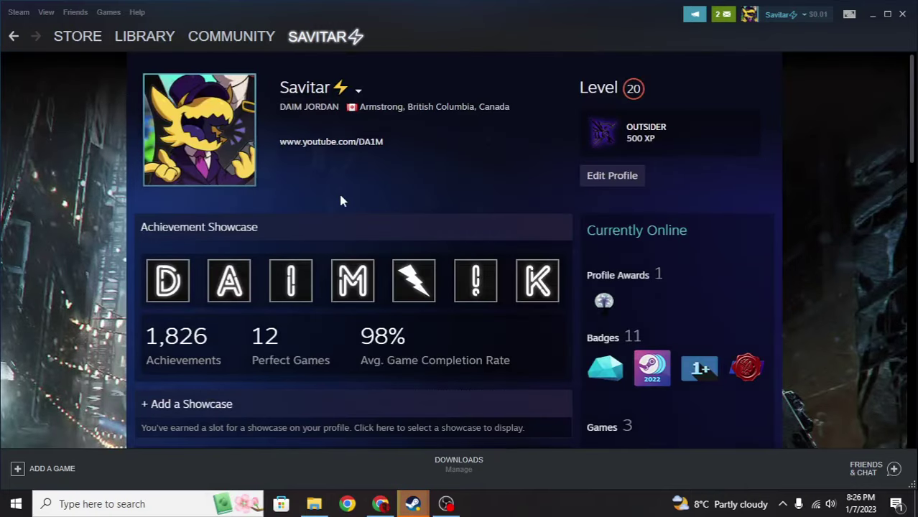
pyautogui.scroll(-4, 855, 216)
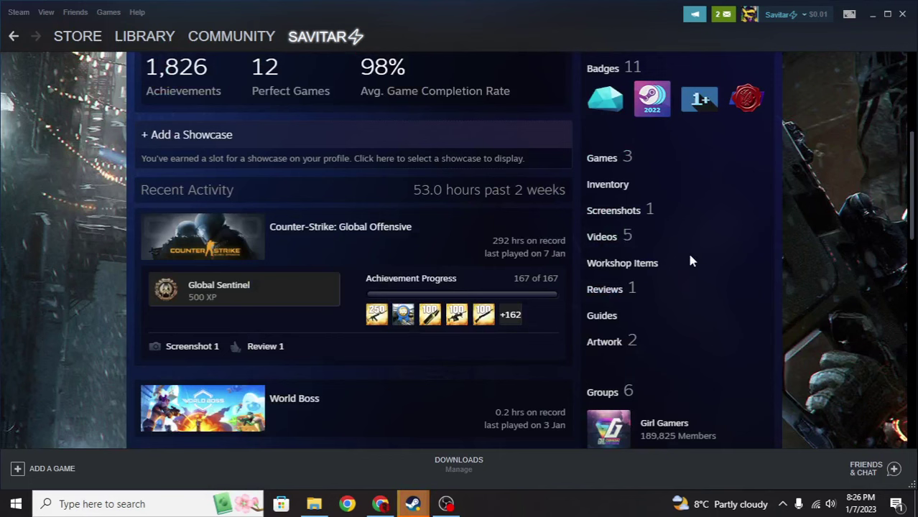
pyautogui.scroll(4, 742, 230)
pyautogui.scroll(-4, 664, 268)
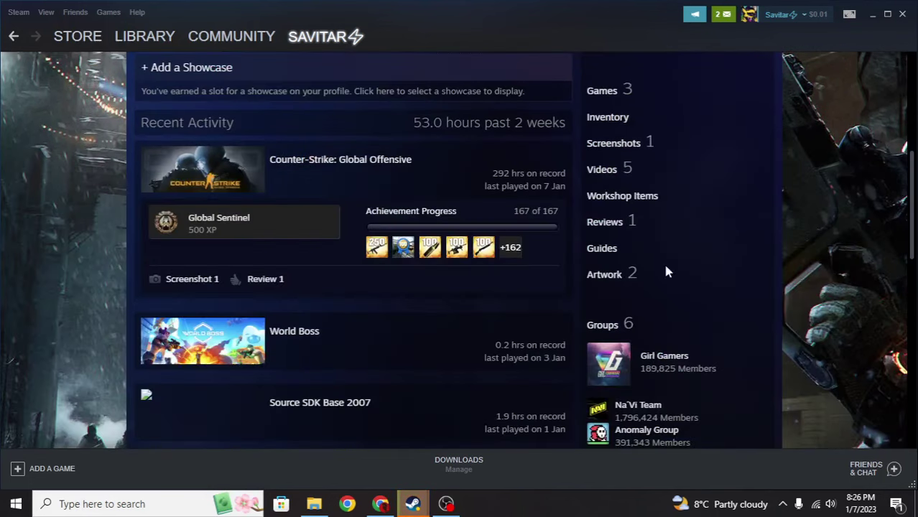
pyautogui.scroll(1, 367, 159)
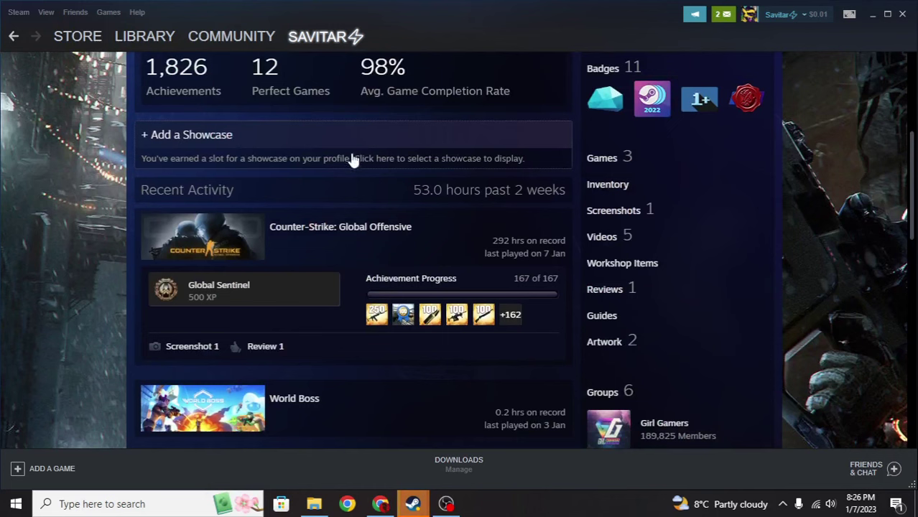
pyautogui.scroll(3, 654, 151)
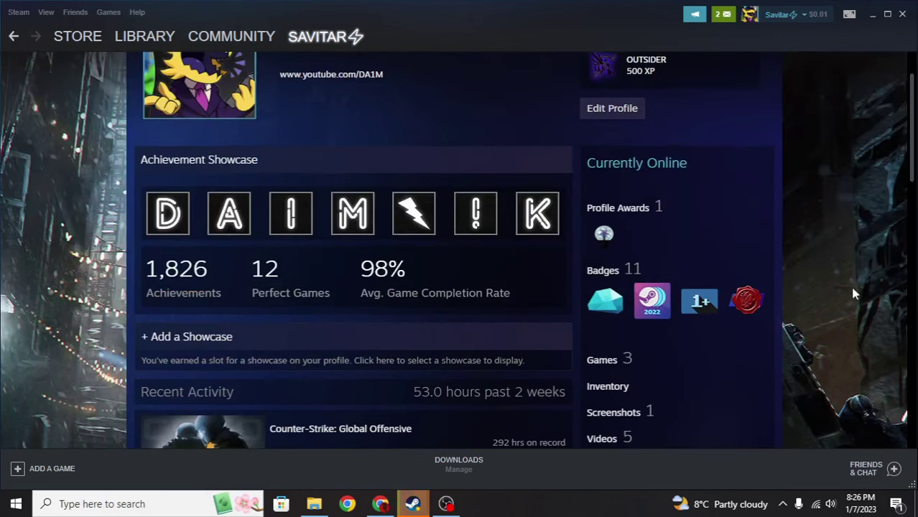
# - In Edit Profile, set the empty Featured Showcase slot to Artwork Showcase and start filling its main slot
pyautogui.press('F5')
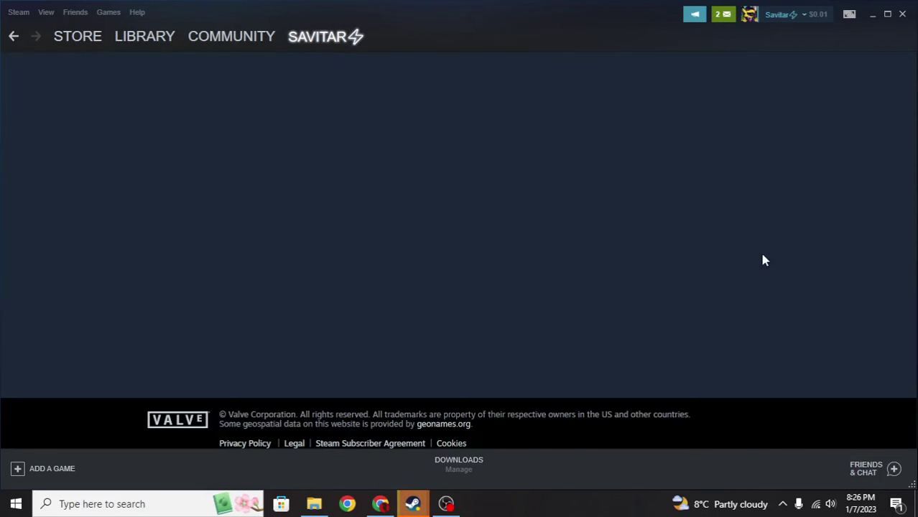
pyautogui.scroll(-3, 475, 216)
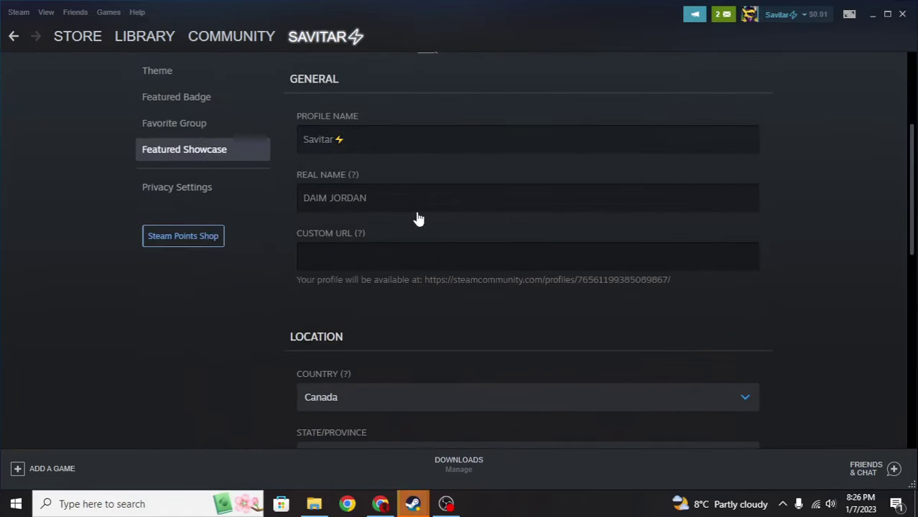
pyautogui.scroll(-10, 431, 216)
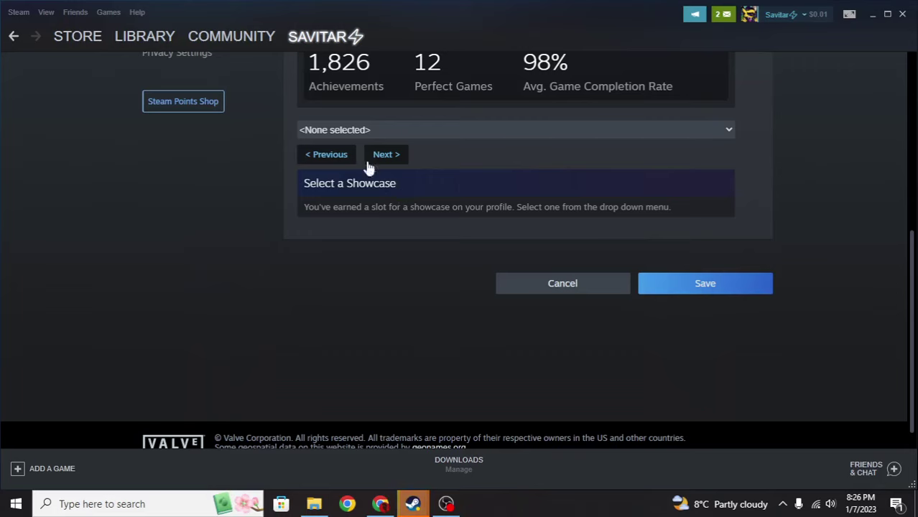
pyautogui.click(422, 130)
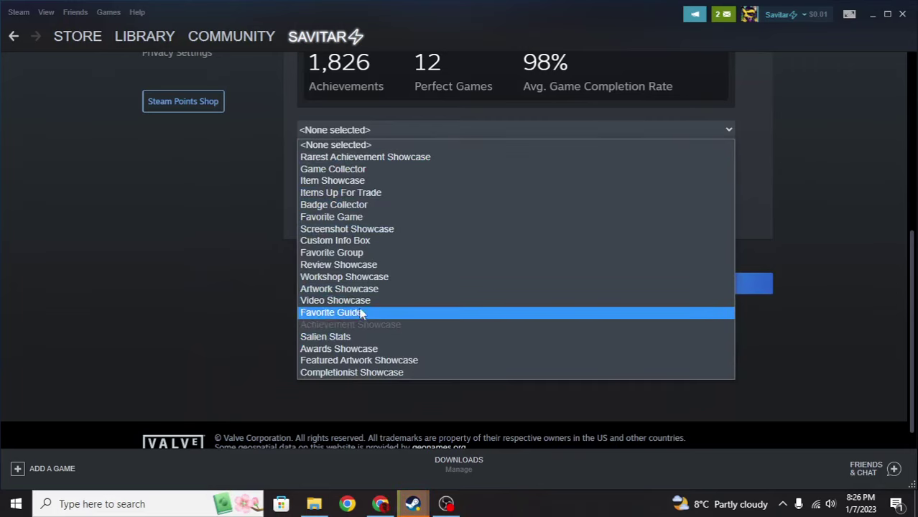
pyautogui.click(372, 289)
pyautogui.scroll(-2, 507, 237)
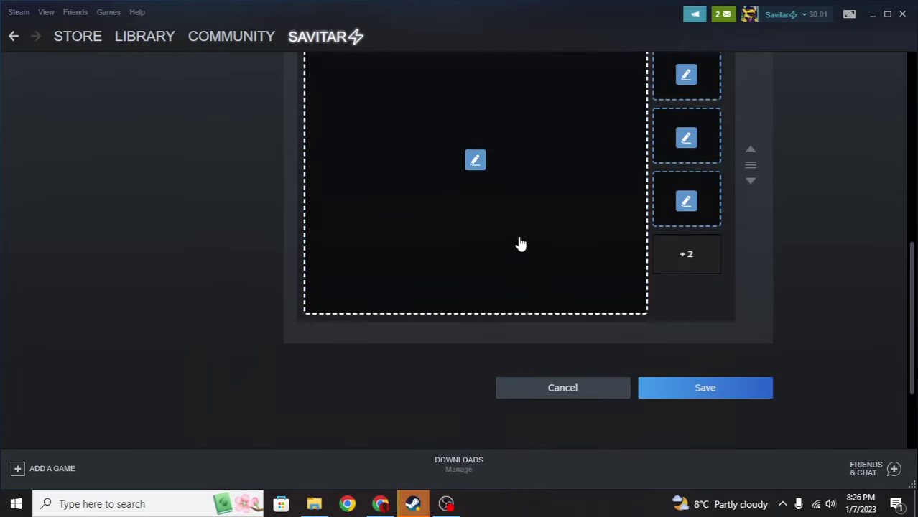
pyautogui.scroll(3, 504, 278)
pyautogui.scroll(-2, 478, 301)
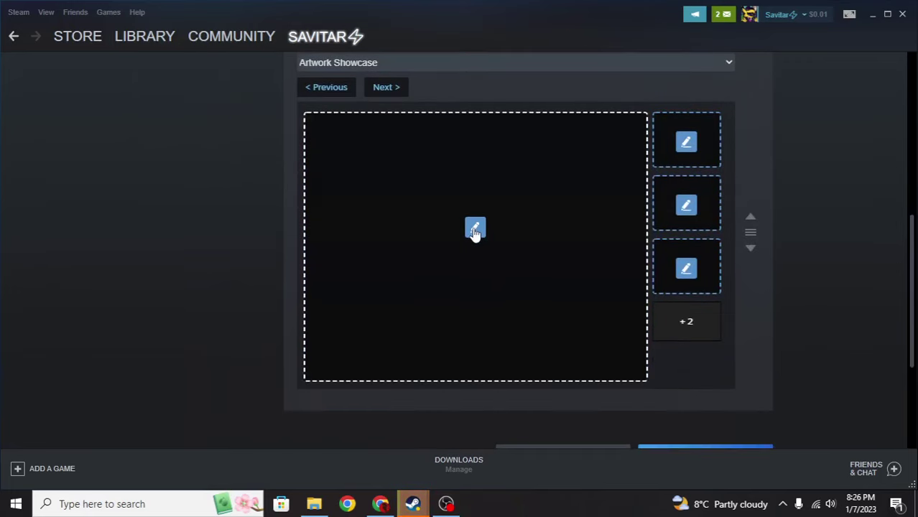
pyautogui.click(475, 229)
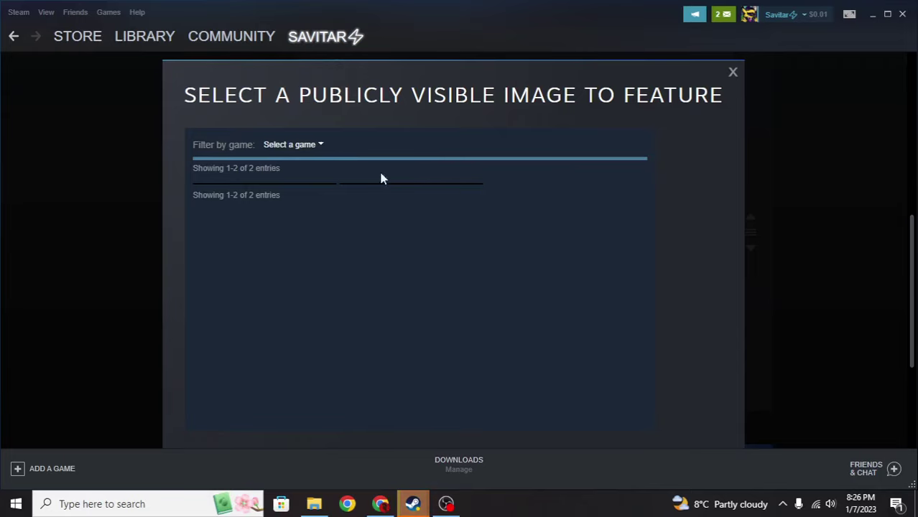
pyautogui.click(364, 184)
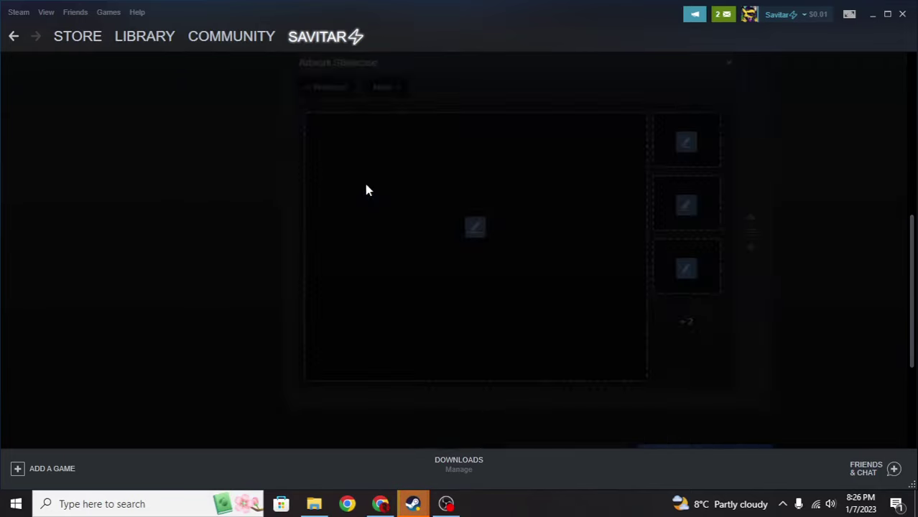
pyautogui.scroll(3, 534, 259)
pyautogui.scroll(-3, 548, 237)
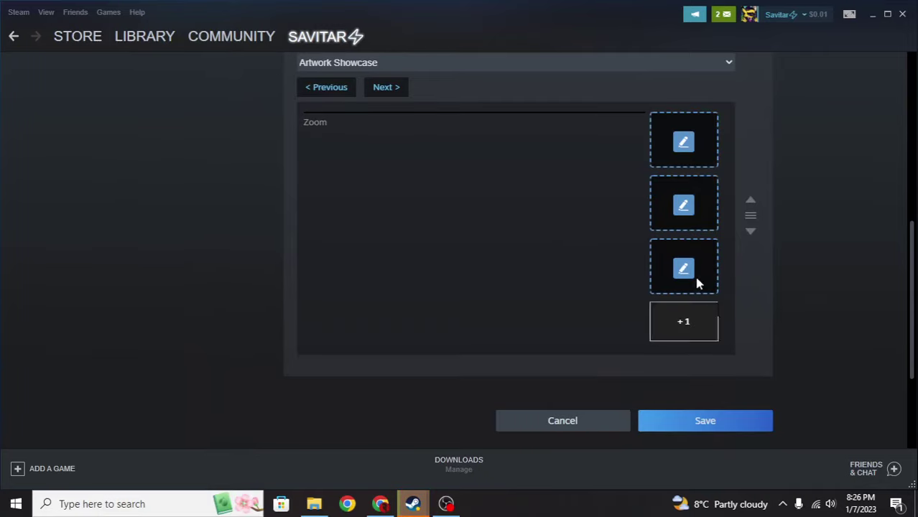
pyautogui.click(686, 163)
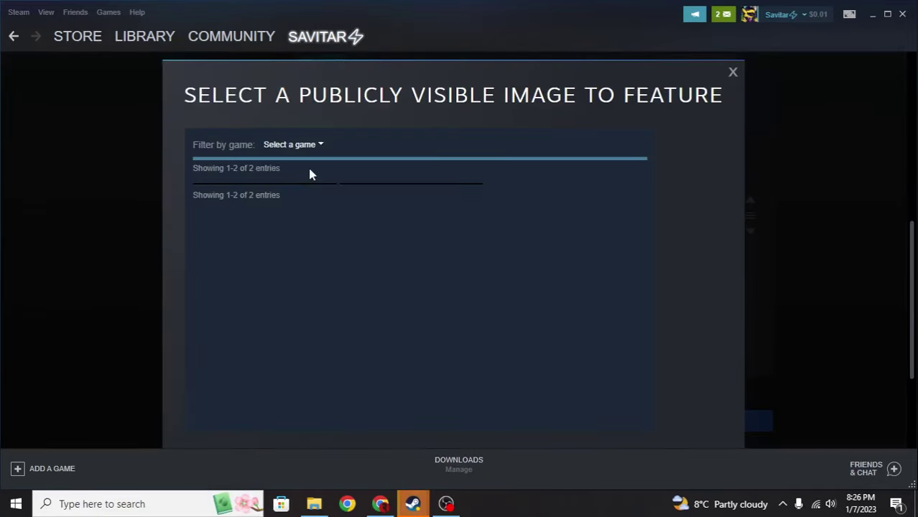
pyautogui.press('Escape')
pyautogui.scroll(-3, 647, 359)
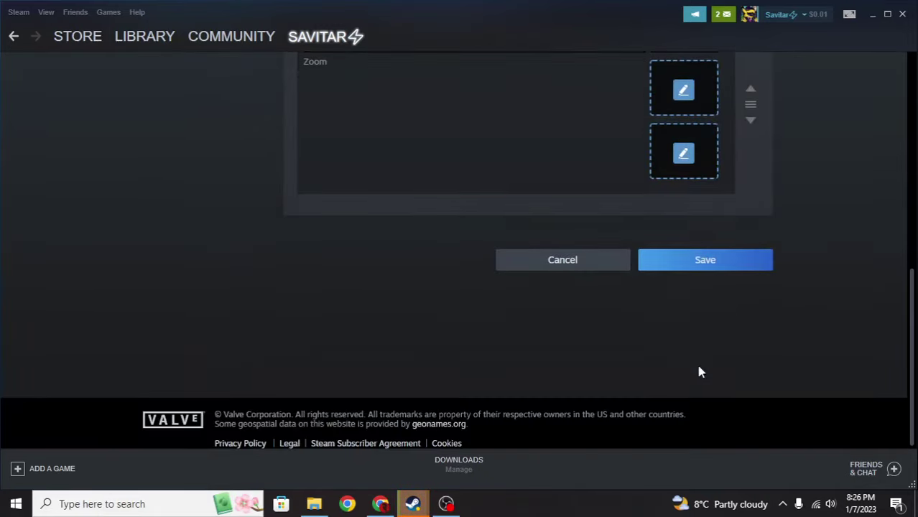
pyautogui.scroll(3, 682, 302)
pyautogui.scroll(-3, 695, 328)
pyautogui.scroll(2, 726, 273)
pyautogui.scroll(5, 726, 273)
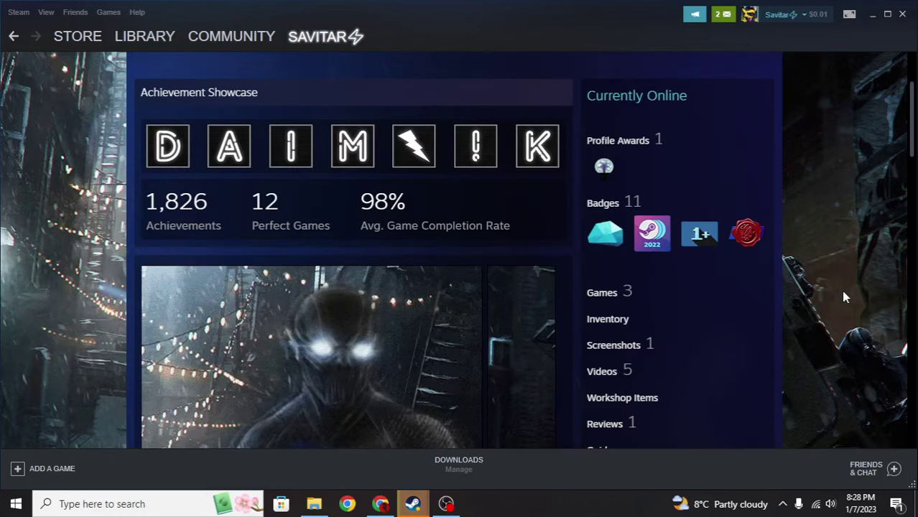
# - Scroll the profile to check the animated Zoom artwork showcase below the Achievement Showcase
pyautogui.scroll(-2, 842, 290)
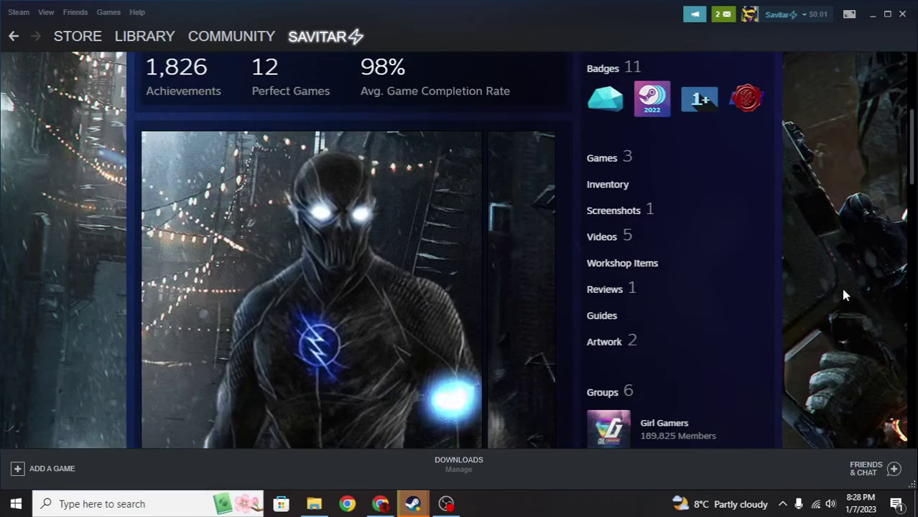
pyautogui.scroll(-5, 841, 288)
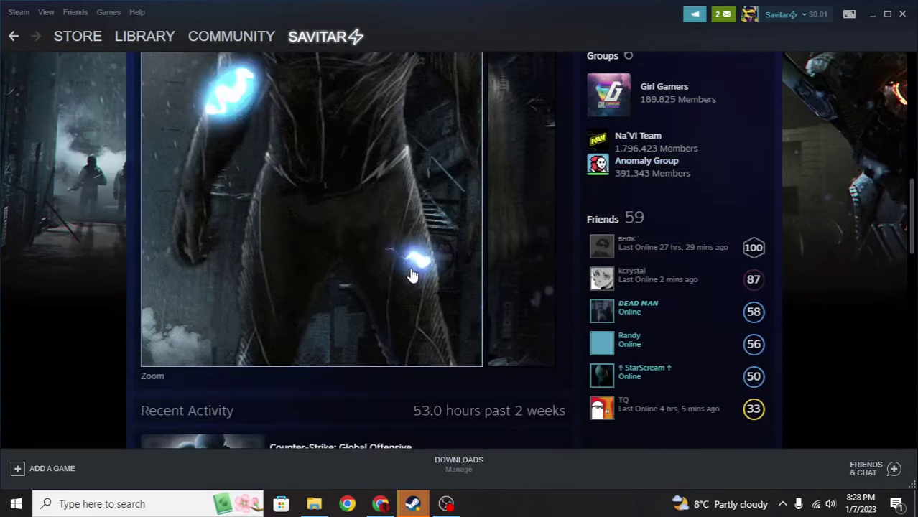
pyautogui.scroll(2, 508, 258)
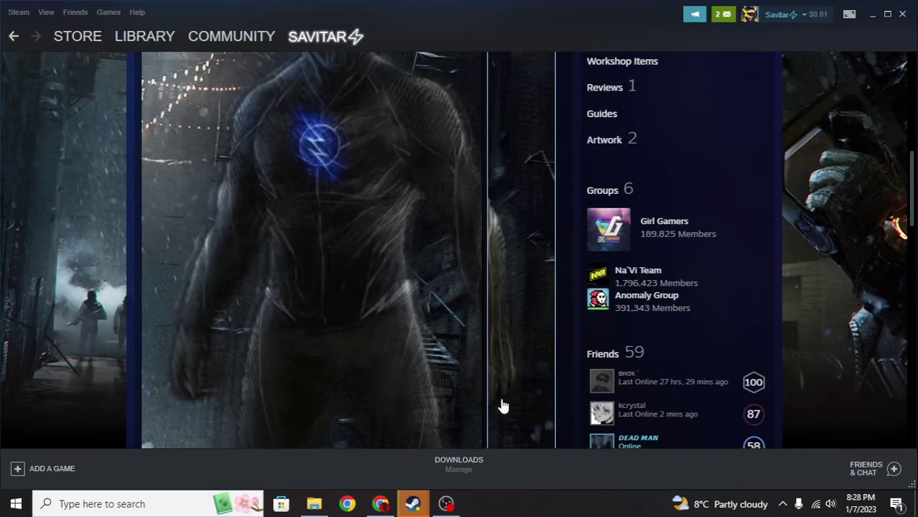
pyautogui.scroll(4, 424, 288)
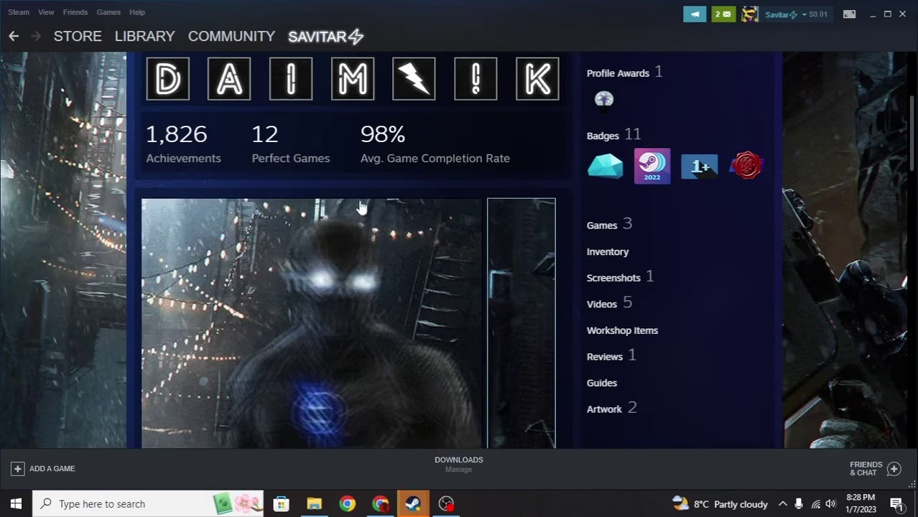
pyautogui.scroll(-1, 410, 207)
pyautogui.scroll(2, 385, 205)
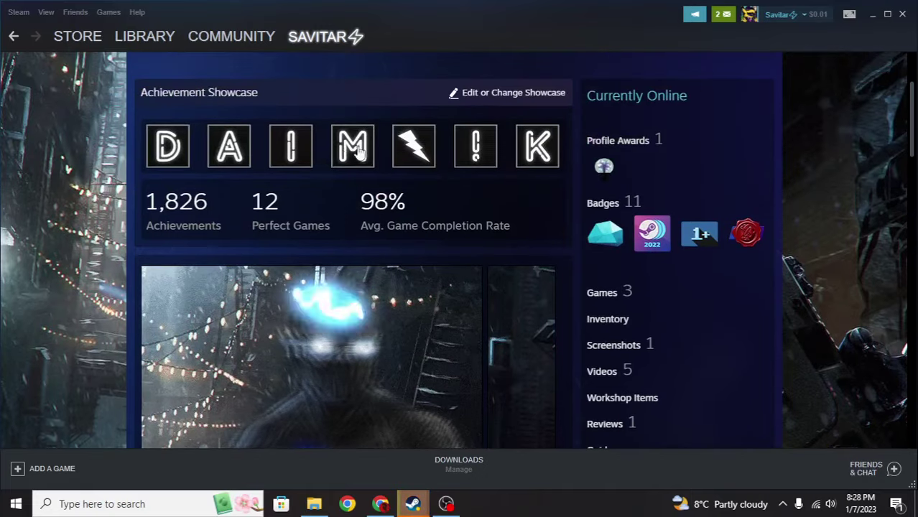
pyautogui.scroll(-1, 476, 215)
pyautogui.scroll(-1, 500, 219)
pyautogui.scroll(3, 455, 206)
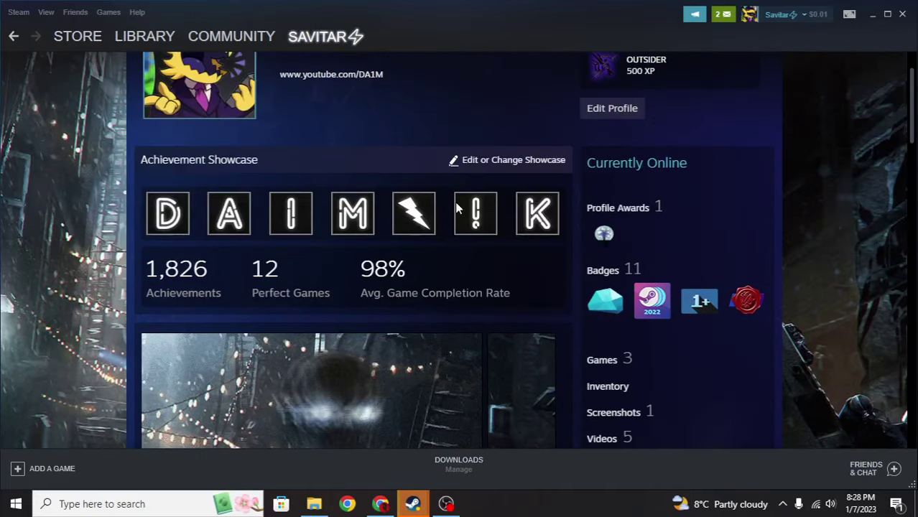
pyautogui.scroll(-1, 474, 212)
pyautogui.scroll(2, 518, 172)
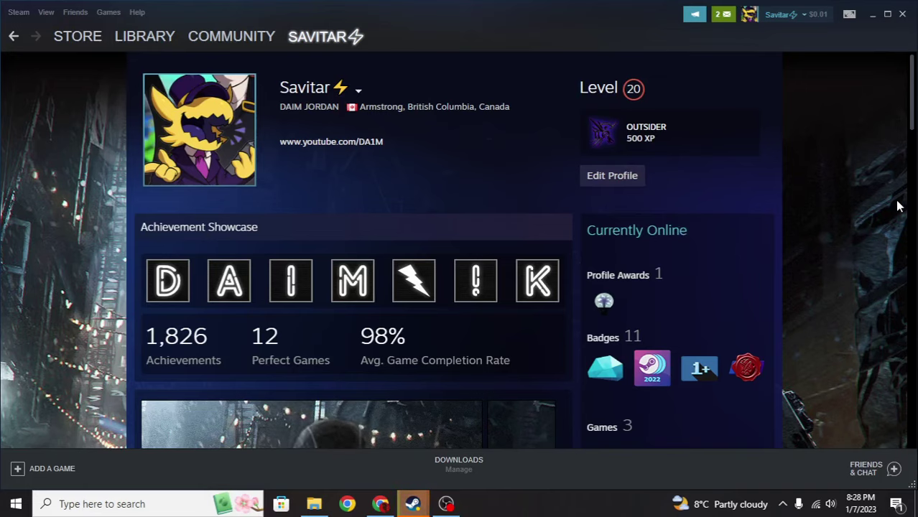
# - Go to Edit Profile's Featured Showcase section and locate both showcases
pyautogui.press('F5')
pyautogui.scroll(-4, 568, 235)
pyautogui.click(198, 89)
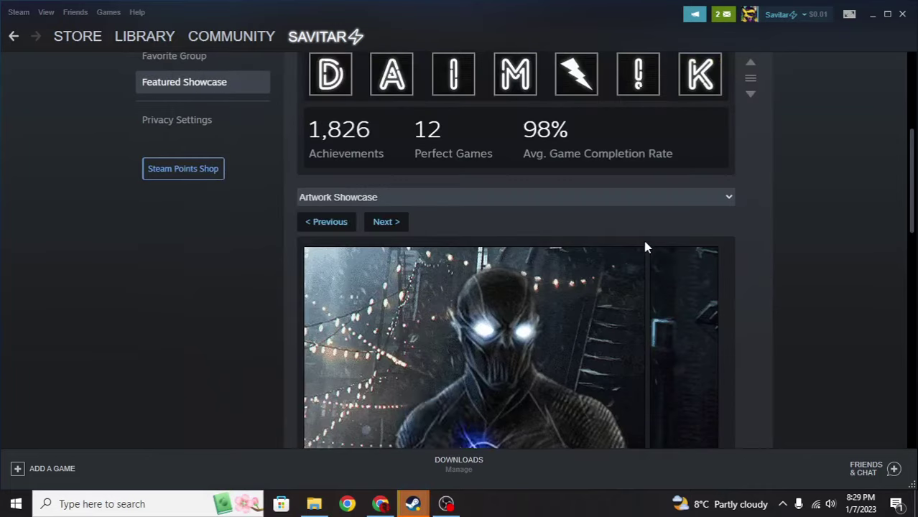
pyautogui.scroll(-3, 758, 255)
pyautogui.scroll(1, 756, 228)
pyautogui.scroll(3, 761, 238)
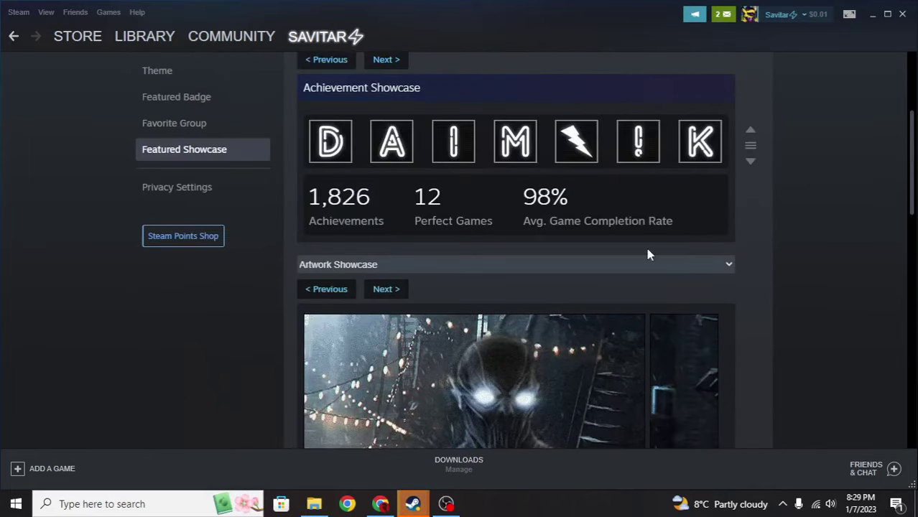
pyautogui.scroll(-8, 648, 255)
pyautogui.scroll(-2, 626, 316)
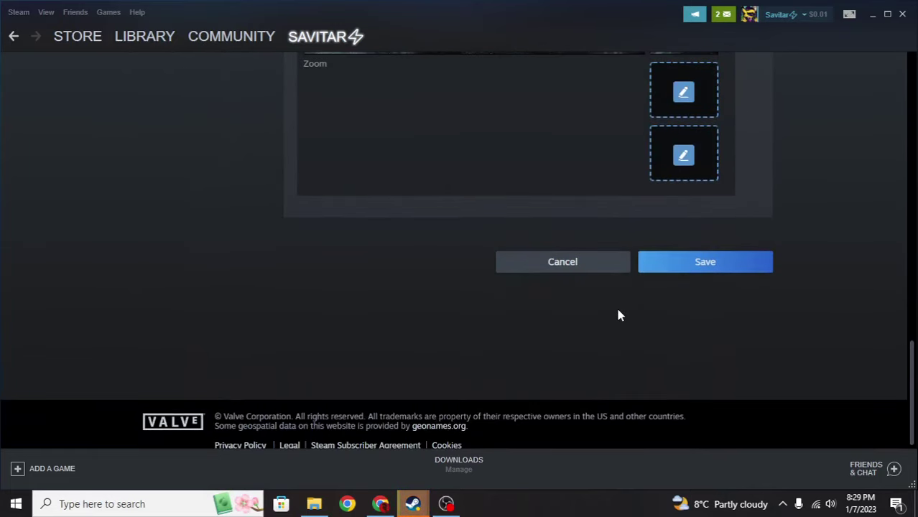
pyautogui.scroll(8, 814, 322)
pyautogui.scroll(3, 813, 322)
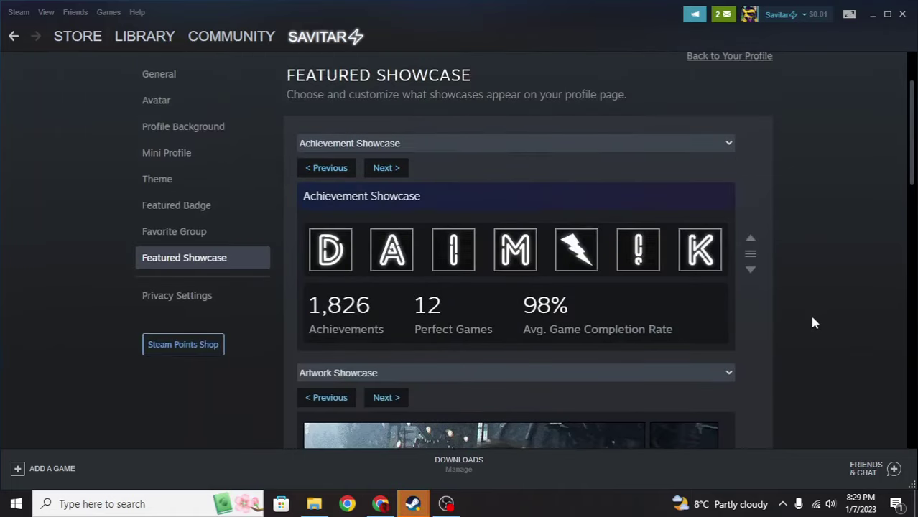
pyautogui.scroll(1, 813, 317)
pyautogui.scroll(-2, 783, 330)
pyautogui.scroll(-6, 782, 331)
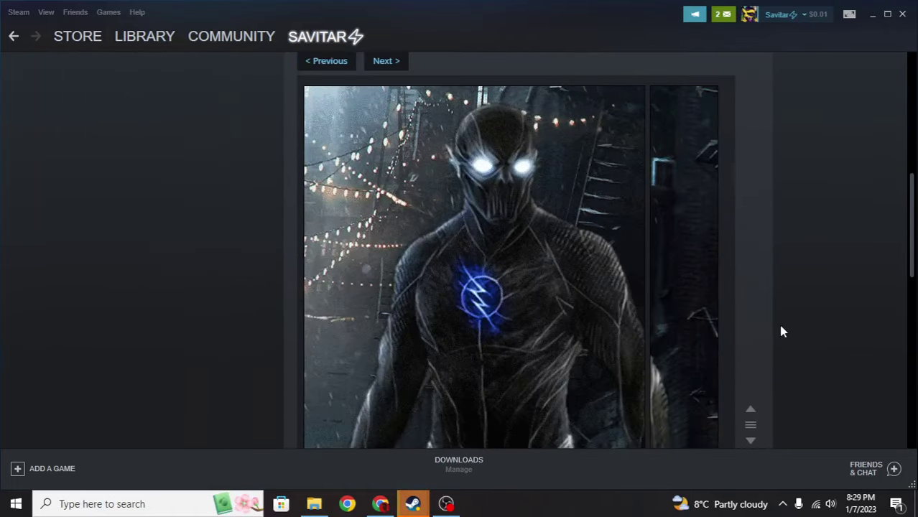
# - Drag the Achievement Showcase below the Artwork Showcase, then view the public profile
pyautogui.moveTo(750, 228); pyautogui.dragTo(711, 122)
pyautogui.moveTo(793, 155); pyautogui.dragTo(797, 169)
pyautogui.scroll(3, 797, 171)
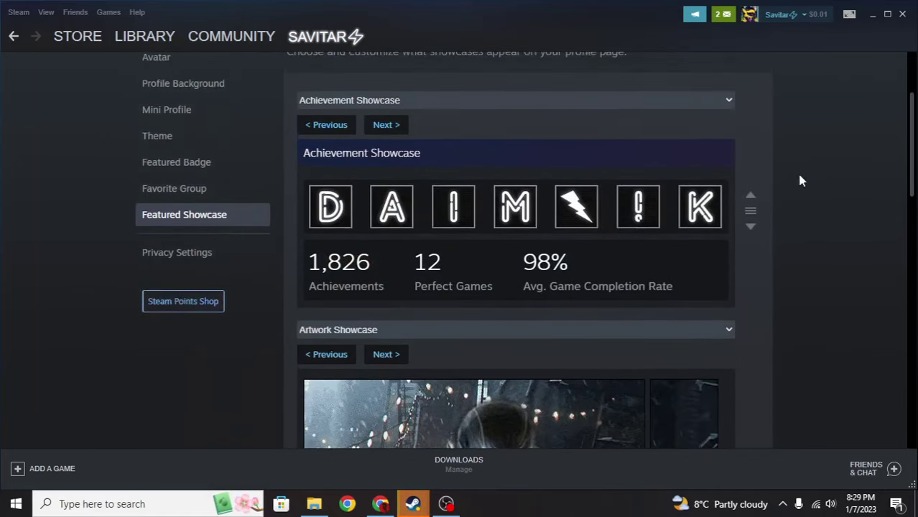
pyautogui.moveTo(752, 207); pyautogui.dragTo(722, 394)
pyautogui.scroll(-5, 806, 317)
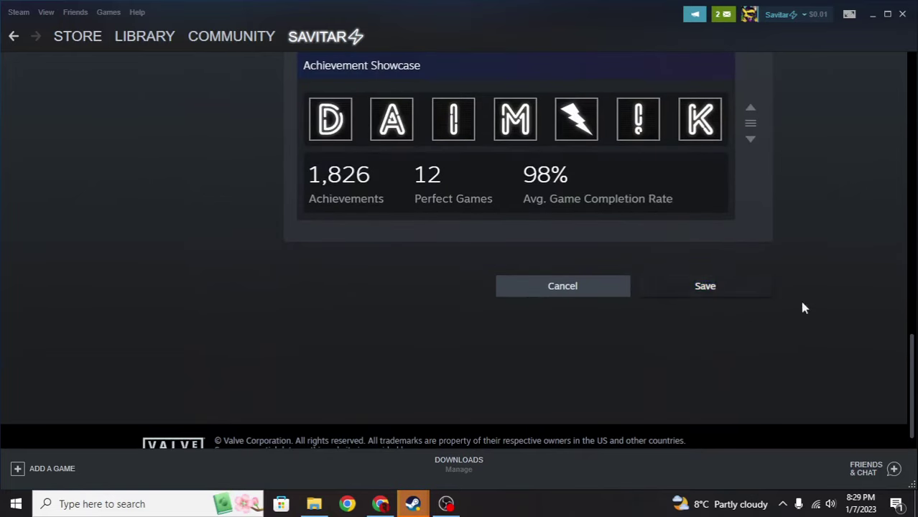
pyautogui.scroll(10, 790, 305)
pyautogui.scroll(3, 844, 310)
pyautogui.click(779, 15)
pyautogui.click(764, 34)
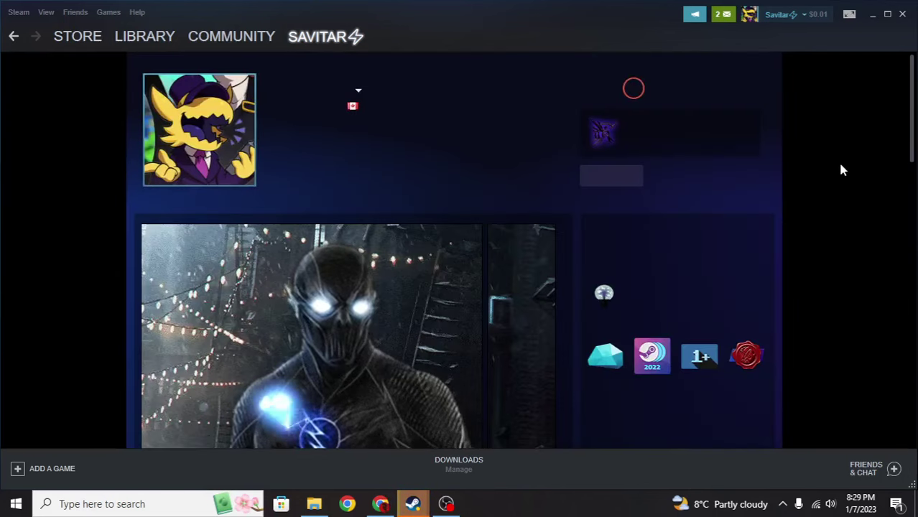
# - Scroll the profile to confirm the Zoom artwork showcase plays first, right under the header
pyautogui.scroll(-3, 837, 155)
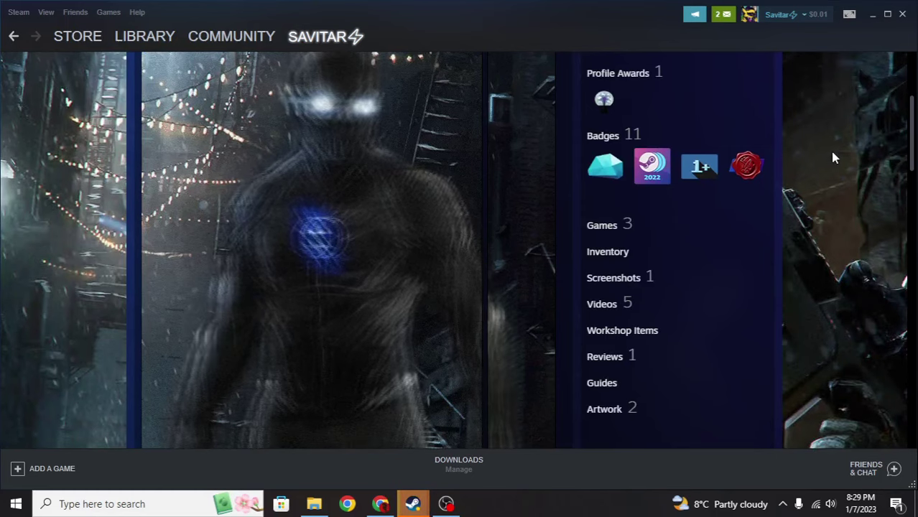
pyautogui.scroll(-1, 668, 190)
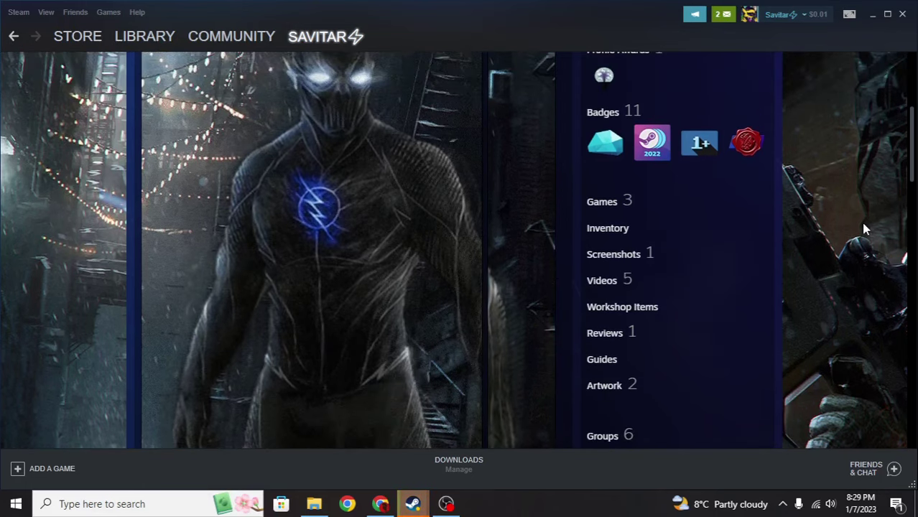
pyautogui.scroll(4, 563, 236)
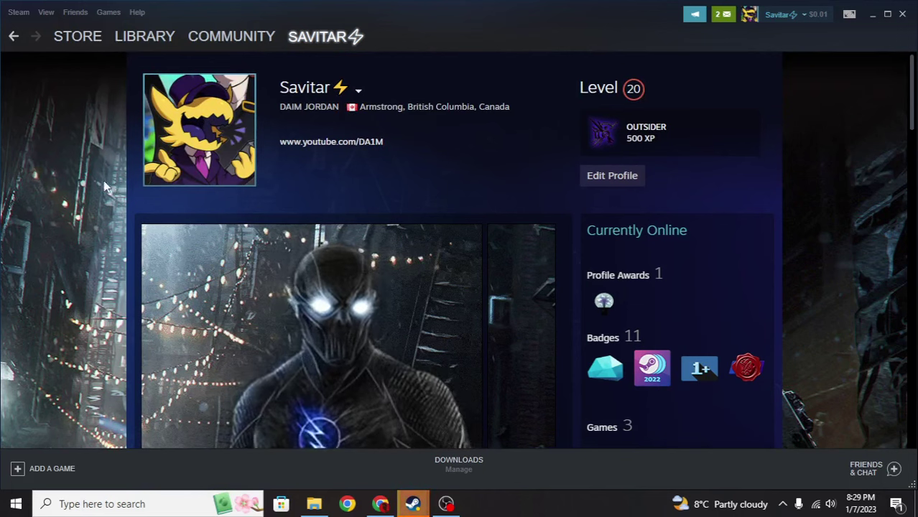
pyautogui.scroll(-1, 86, 172)
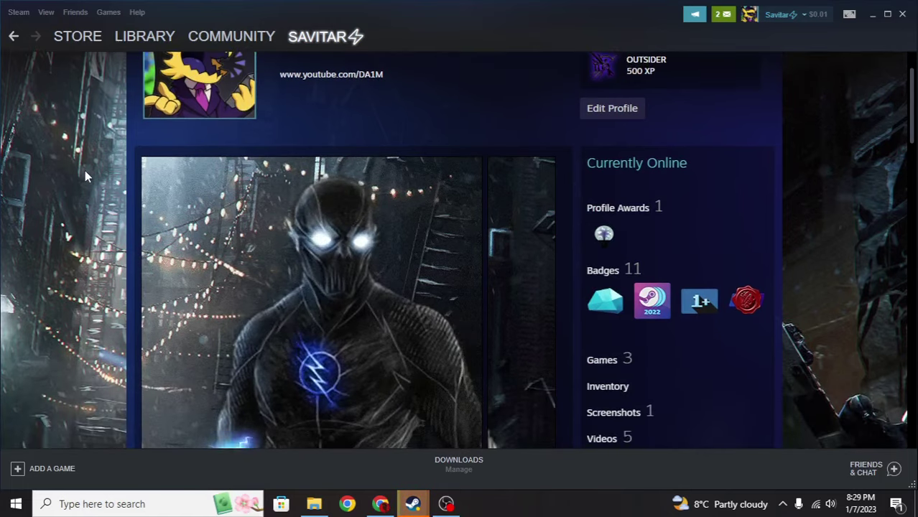